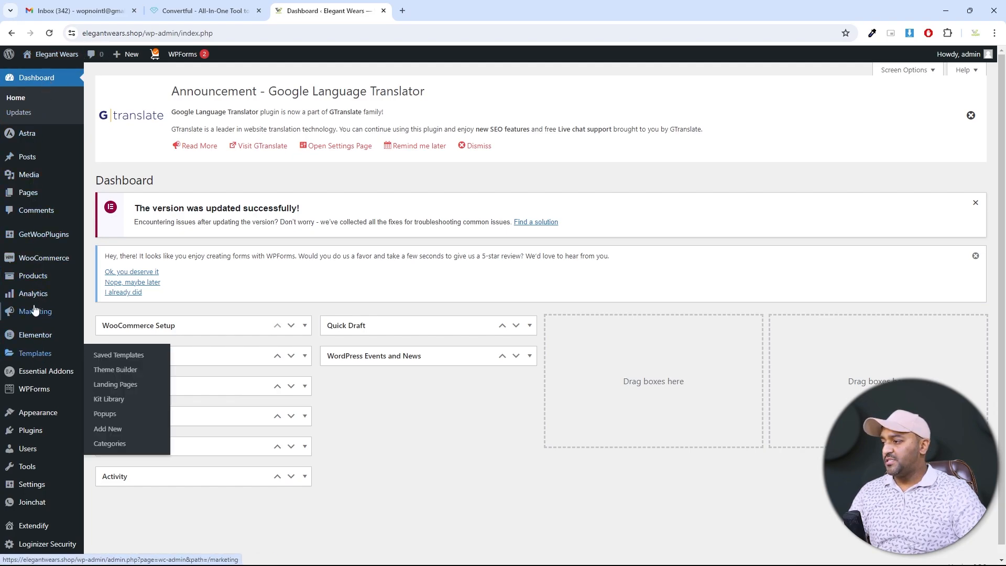
- Enable the use of coupon codes in the WooCommerce general settings and save the changes
mouse_move(42, 258)
click(107, 317)
scroll(129, 321, down, 2)
scroll(165, 328, down, 3)
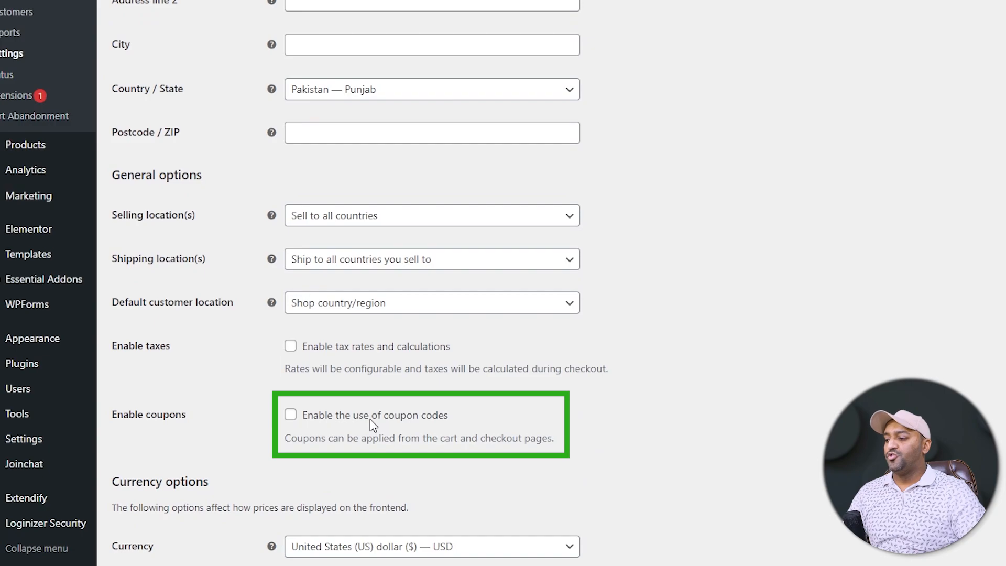
click(290, 414)
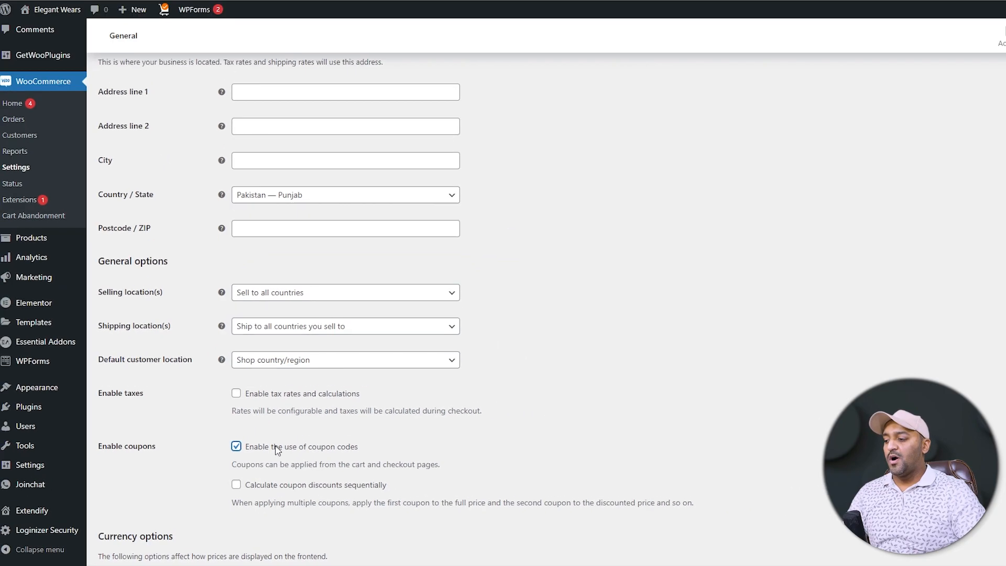
scroll(111, 516, down, 4)
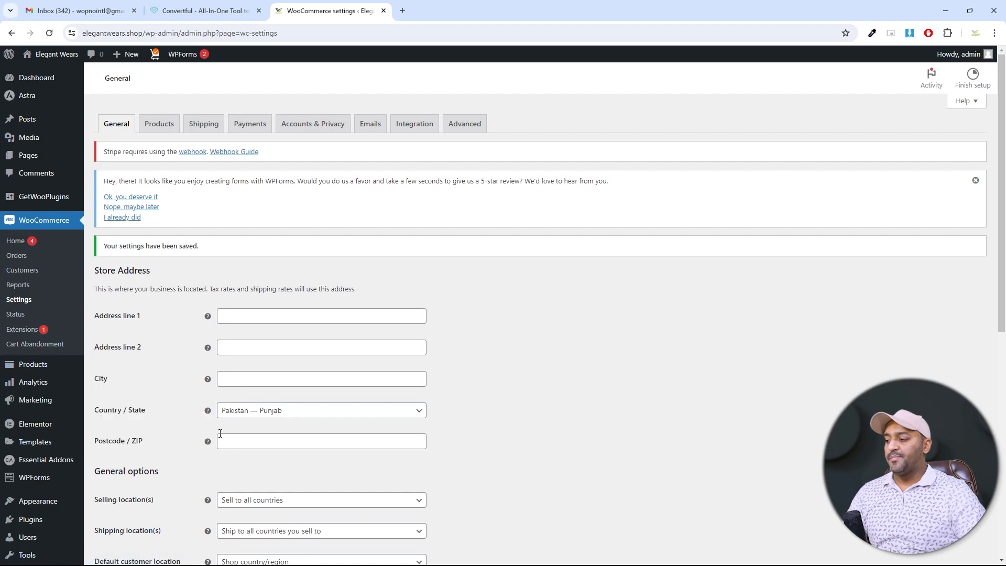
scroll(220, 433, down, 5)
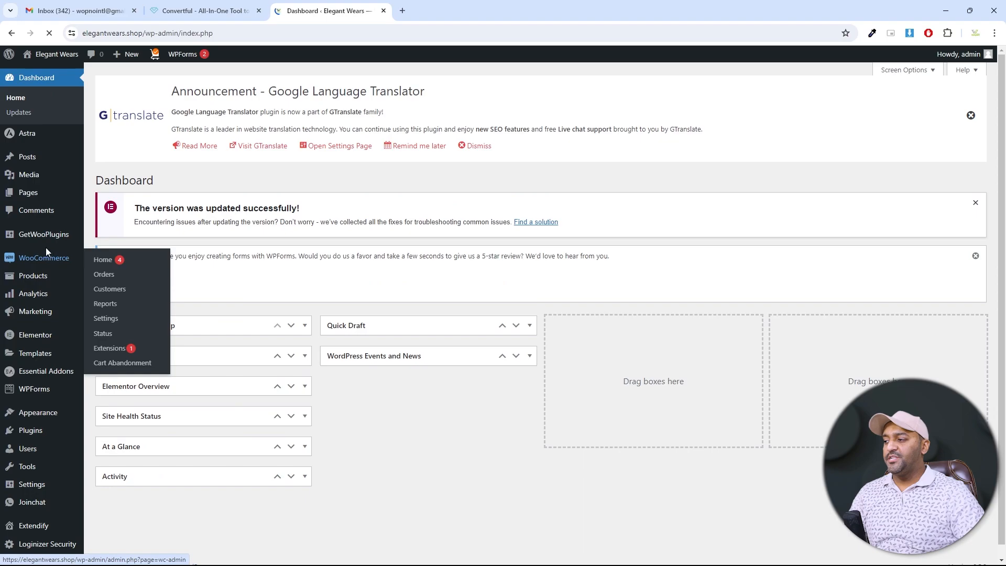
- Start a new WooCommerce coupon with the code SALE10 and leave its description empty
mouse_move(47, 276)
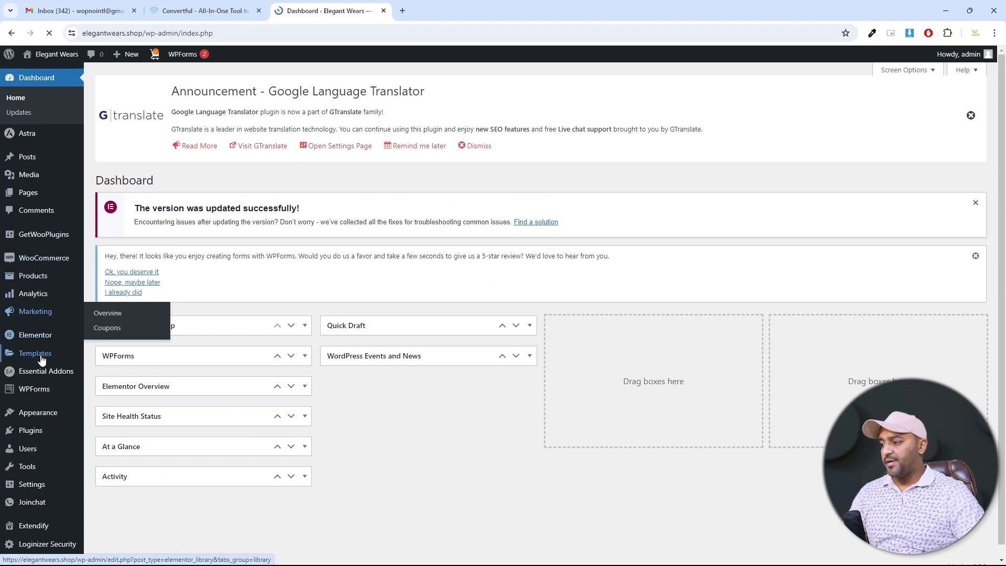
mouse_move(23, 312)
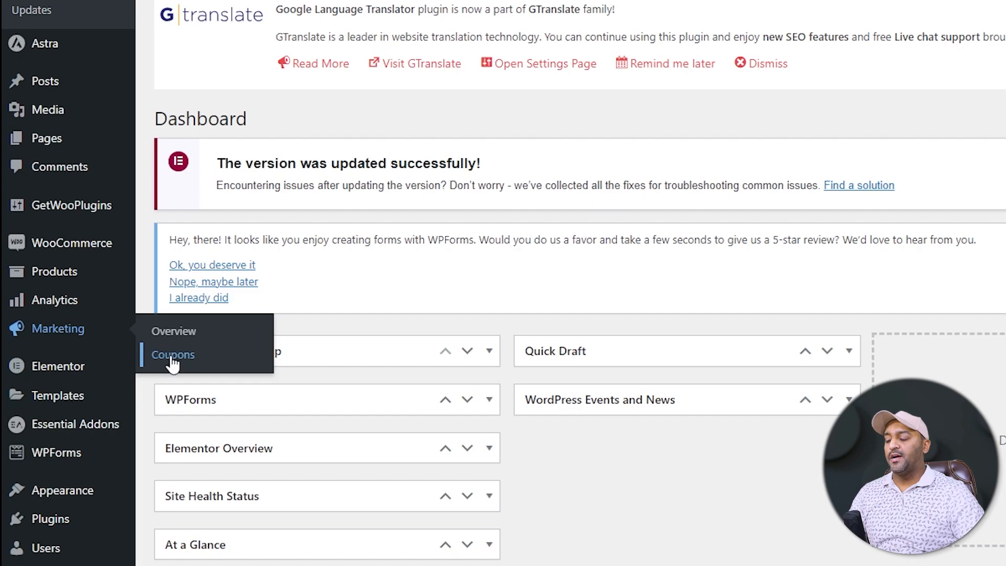
click(175, 361)
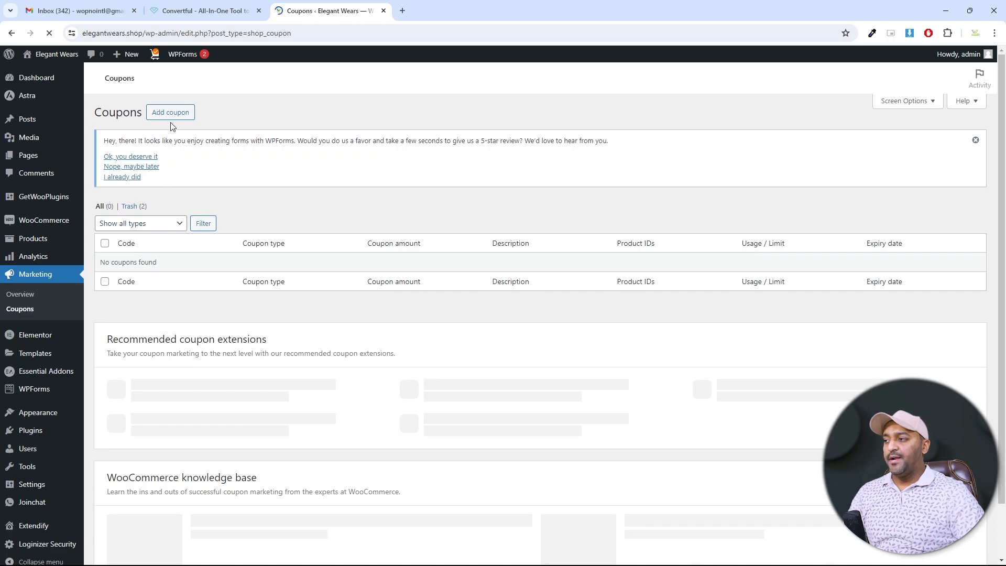
click(171, 113)
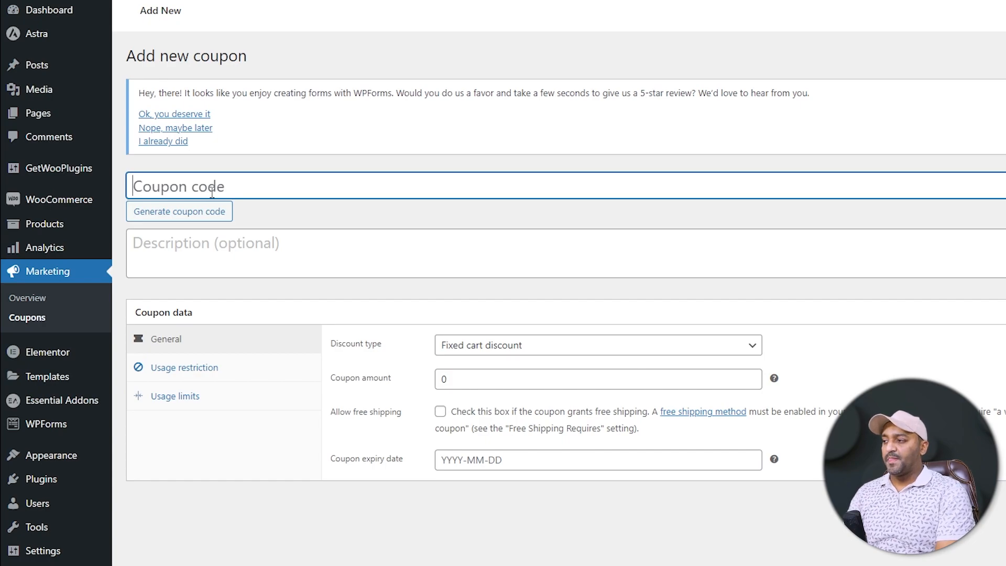
text(SALE10)
key(Tab)
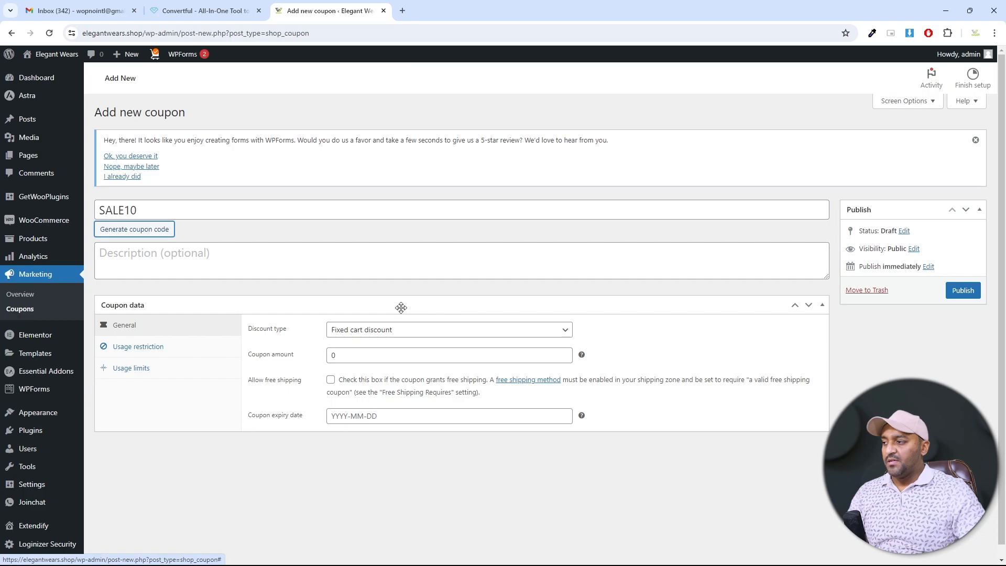
key(Tab)
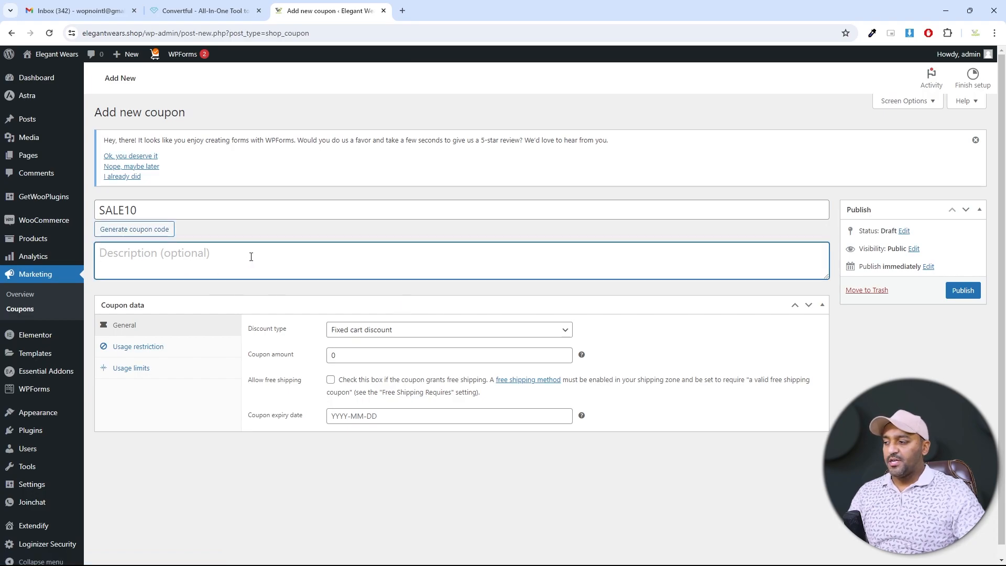
- Make the coupon a percentage discount of 10 with the expiry date 2024-04-21 and publish it
click(390, 333)
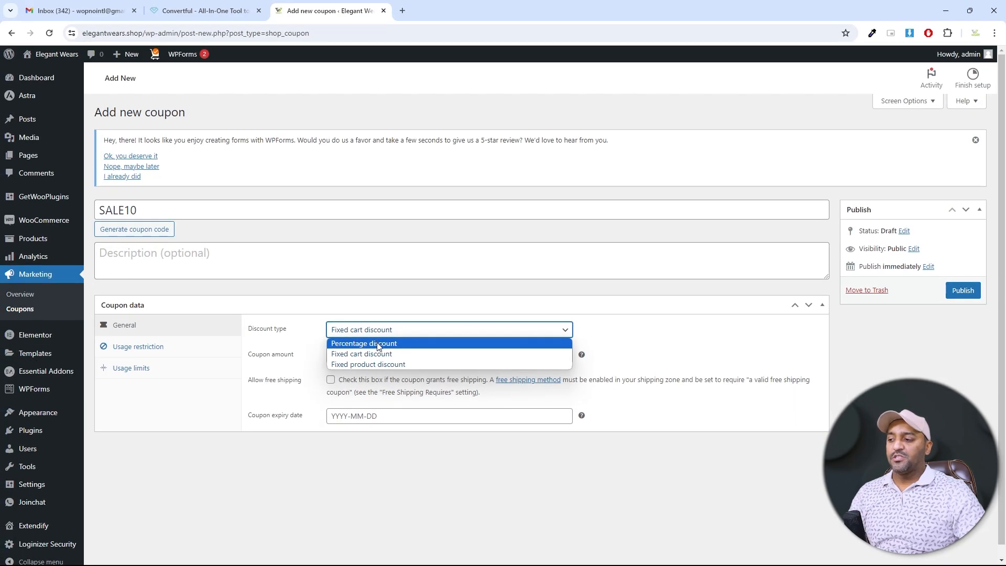
click(379, 344)
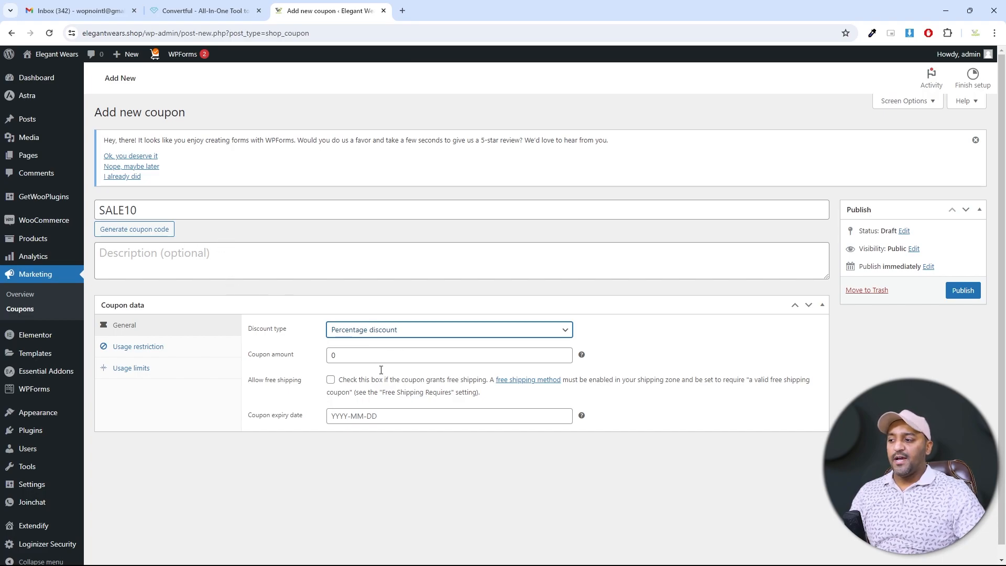
click(348, 355)
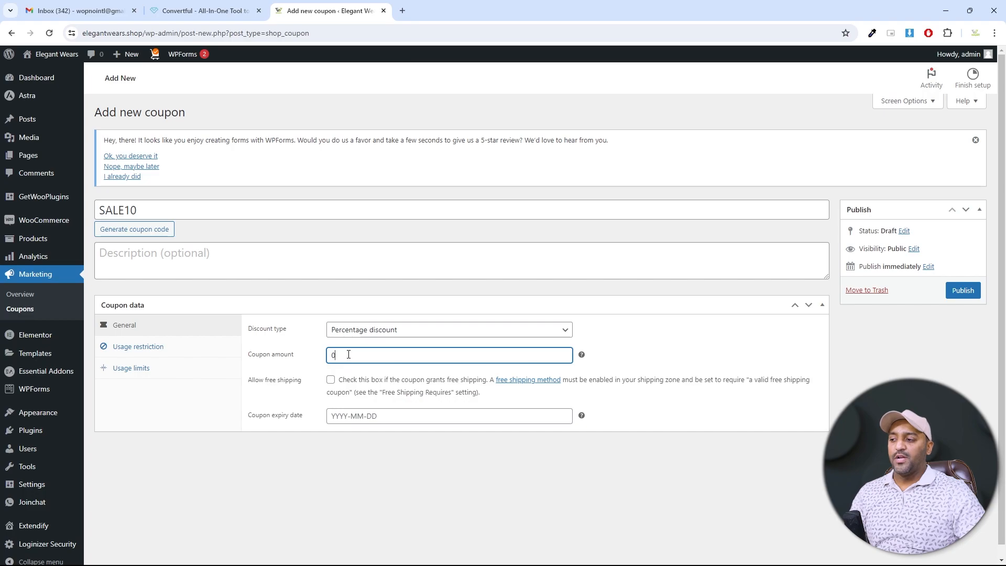
text(10)
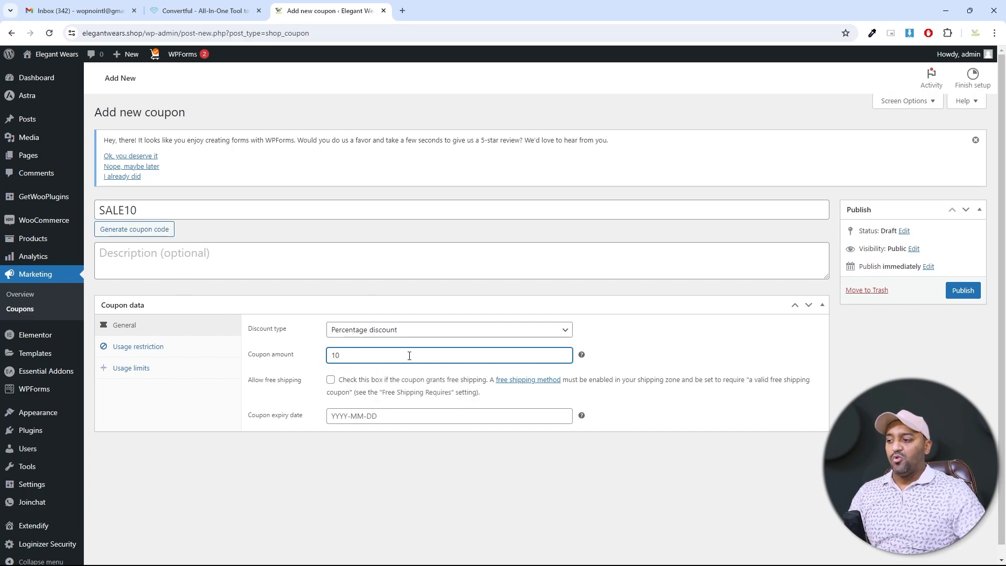
click(406, 417)
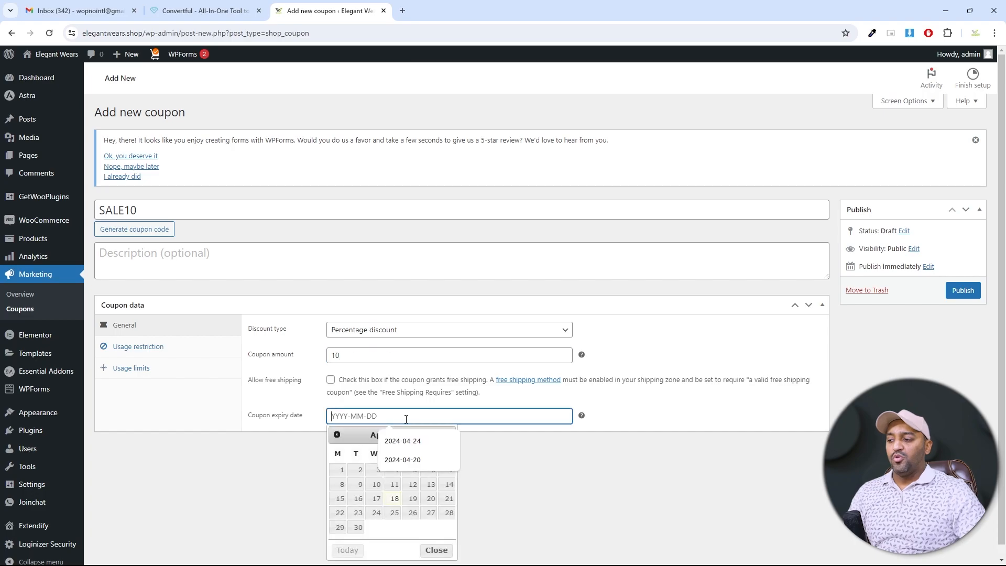
click(448, 499)
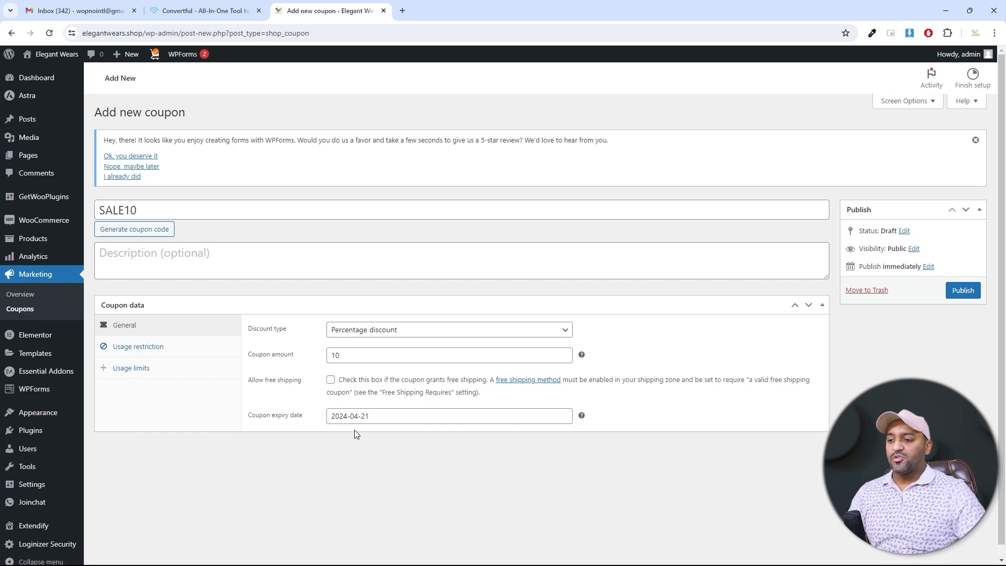
click(963, 290)
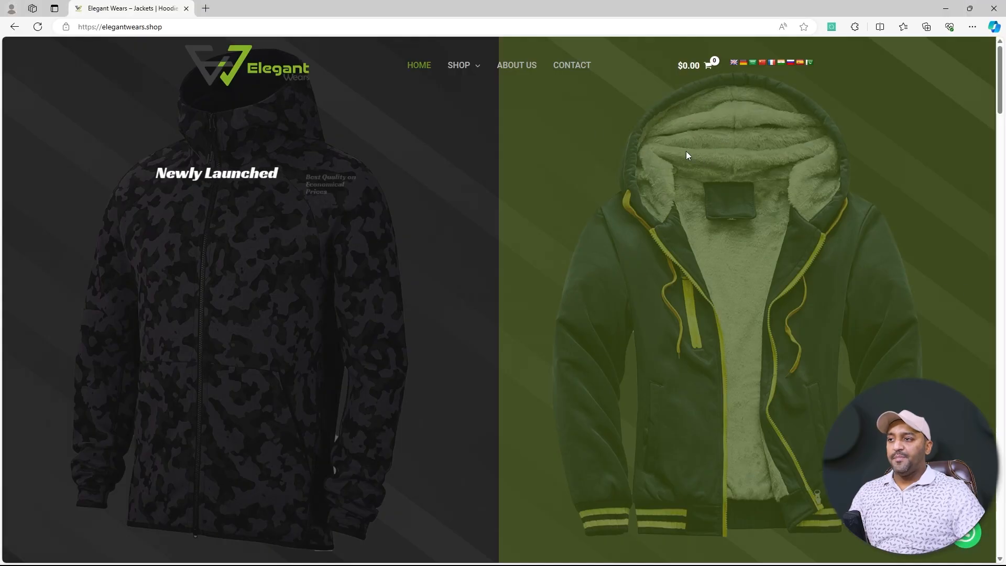
- Switch to the Elegant Wears storefront, add three blue camouflage hoodies in Brown, size S, and view the cart
mouse_move(459, 66)
click(467, 99)
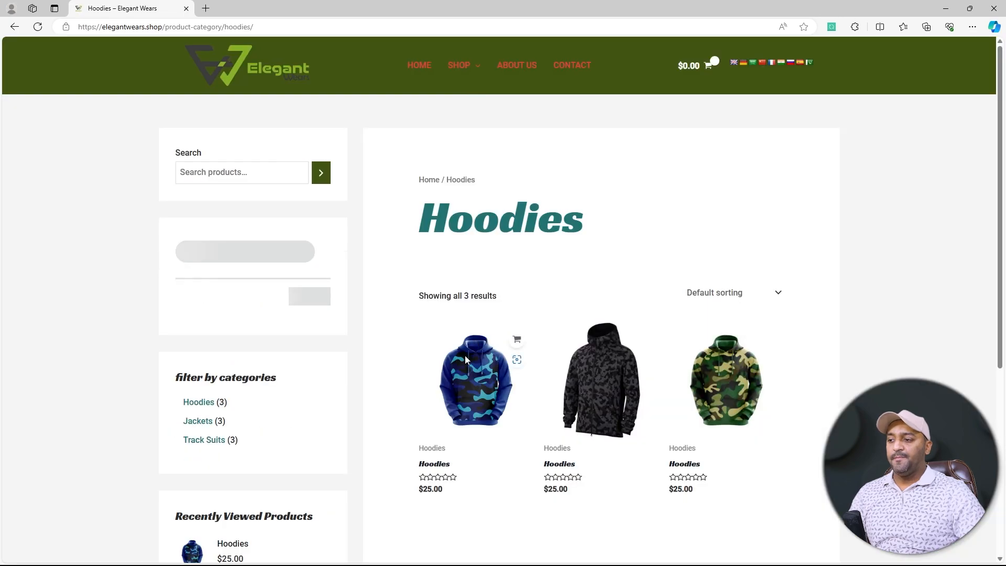
click(476, 357)
click(530, 361)
click(529, 400)
double_click(544, 447)
click(576, 452)
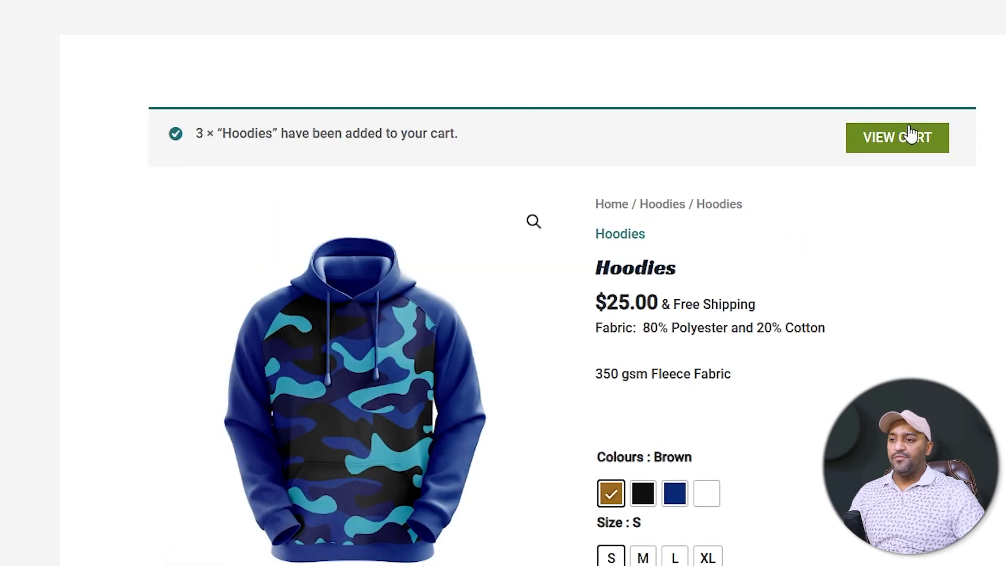
click(910, 134)
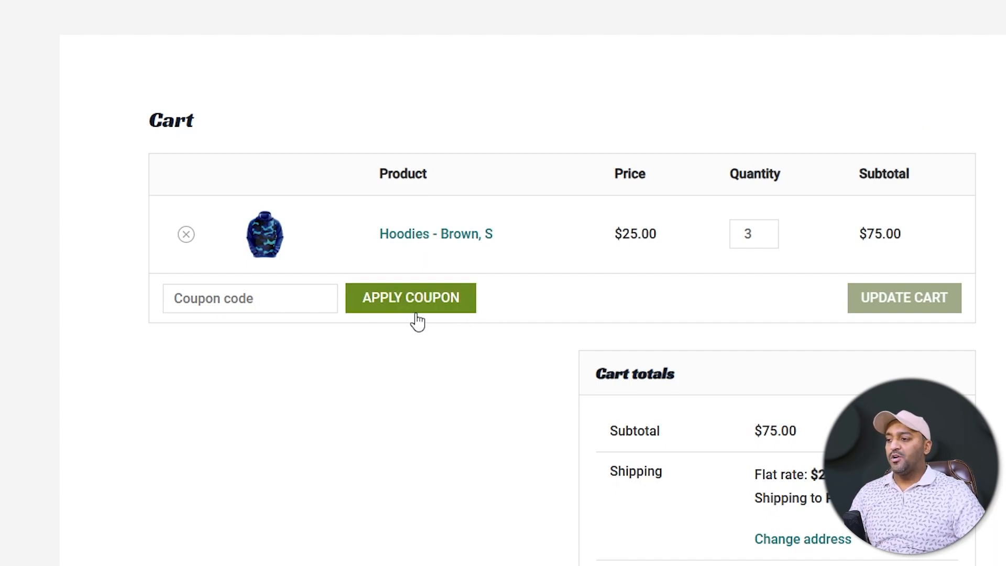
- Apply the coupon code SALE10 to the cart
click(287, 307)
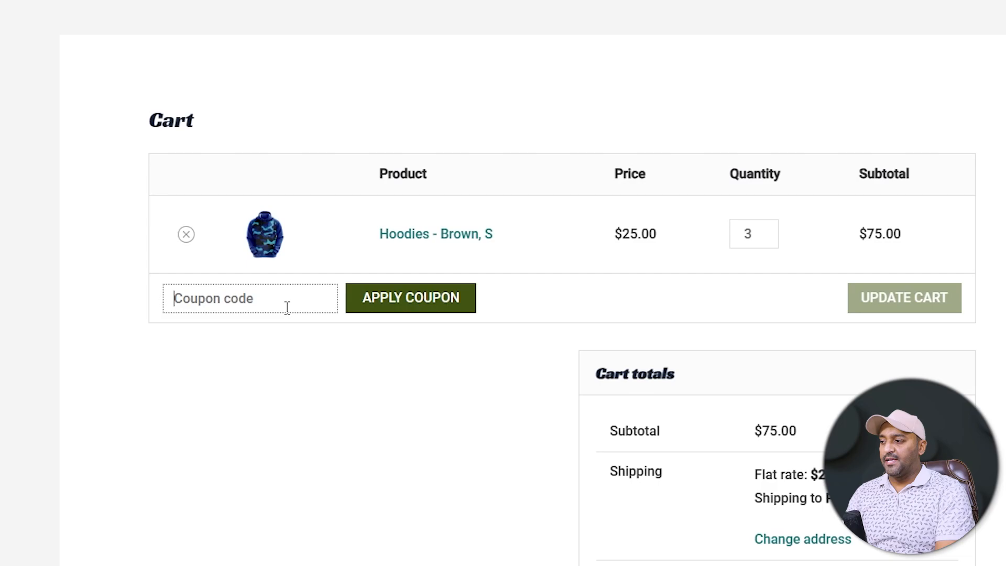
text(SALE10)
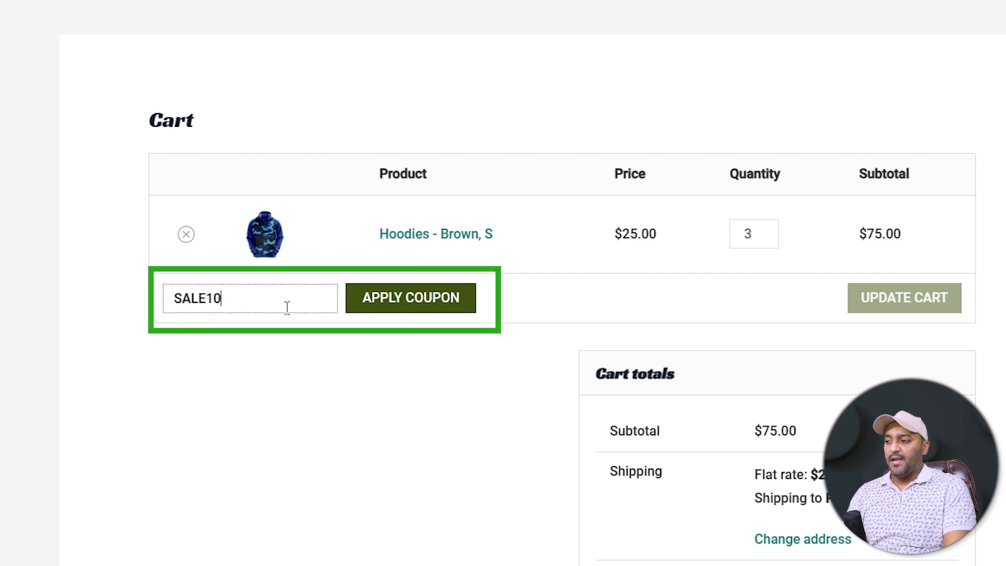
click(435, 309)
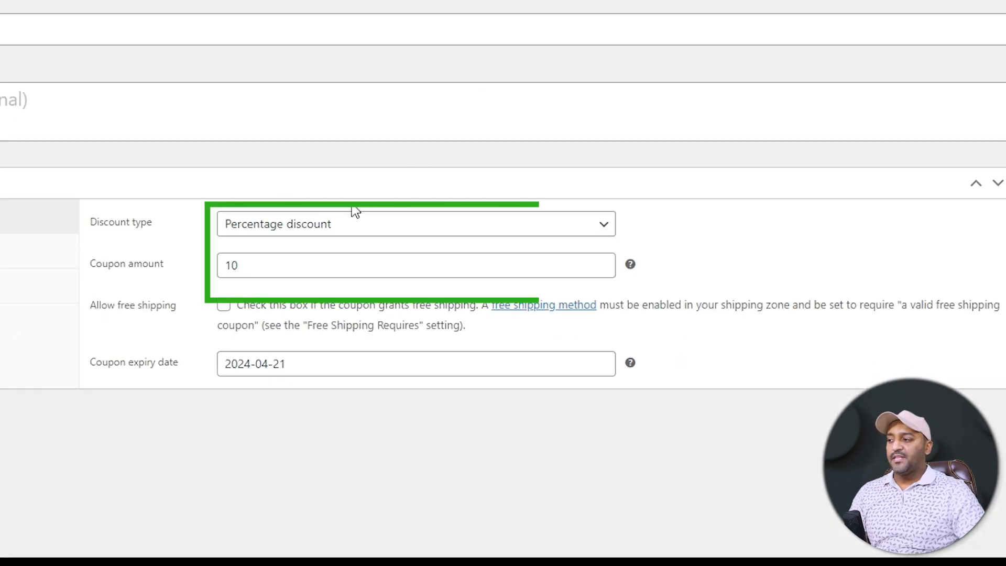
- In the WordPress admin, change the SALE10 coupon's discount type to Fixed cart discount and update the coupon
click(399, 323)
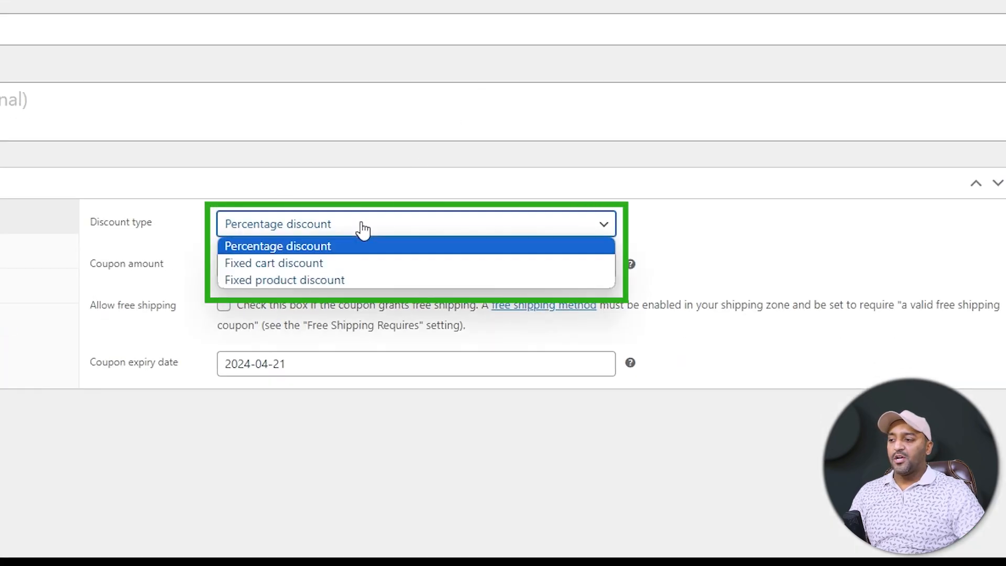
click(352, 269)
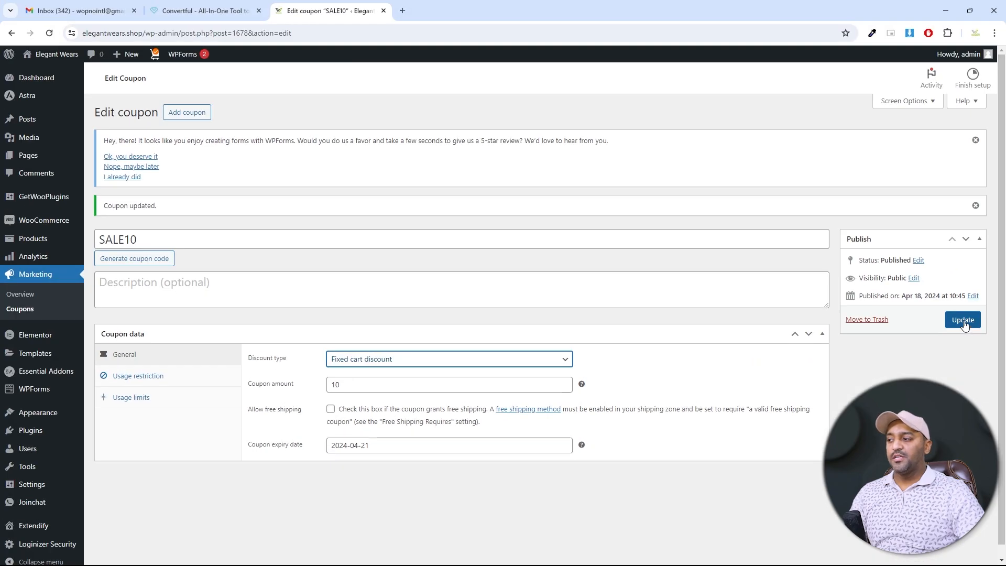
click(963, 321)
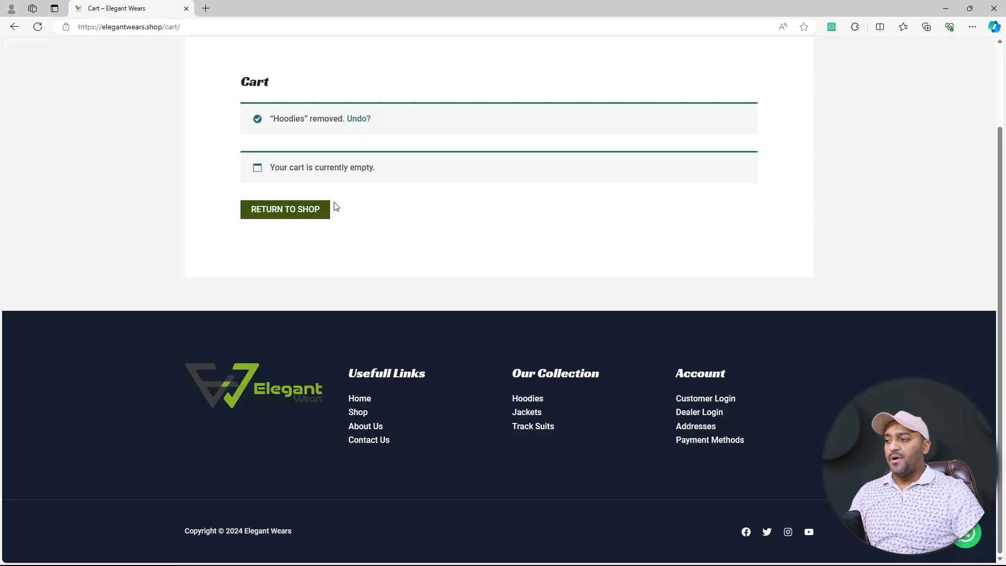
- Return from the emptied storefront cart to the shop, add three Brown, size S blue camouflage hoodies again, and open the cart's coupon code entry
click(301, 215)
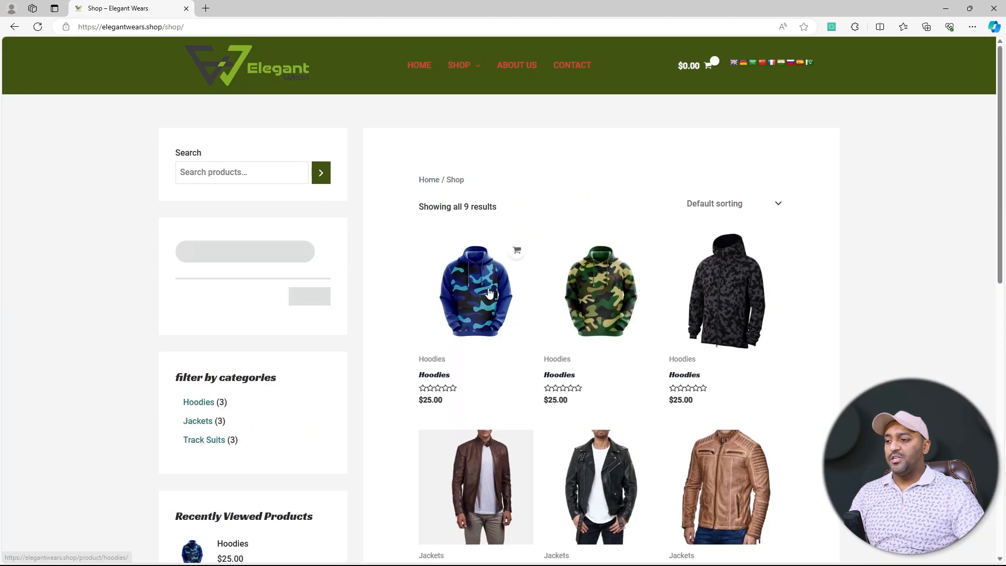
click(489, 291)
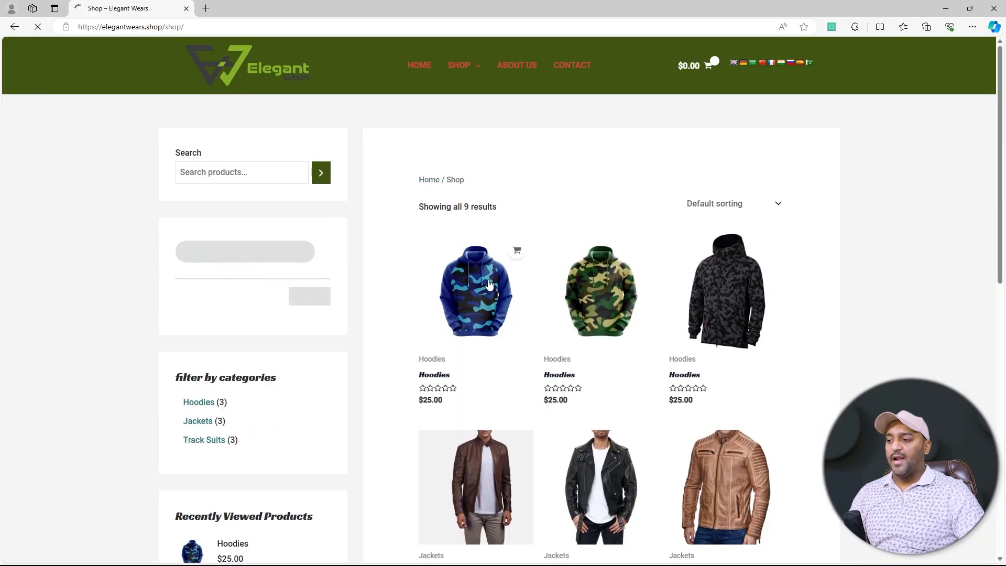
click(529, 360)
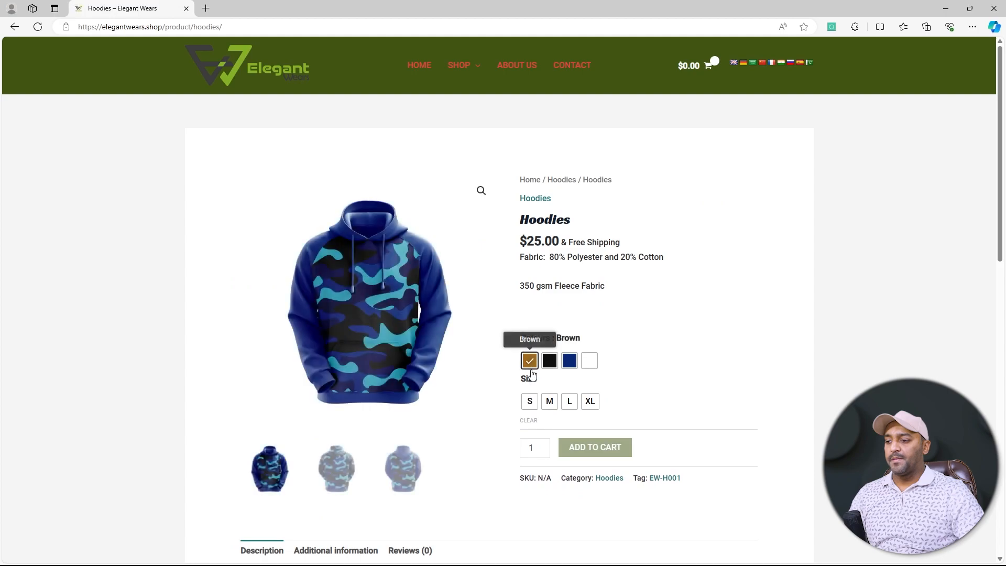
click(529, 401)
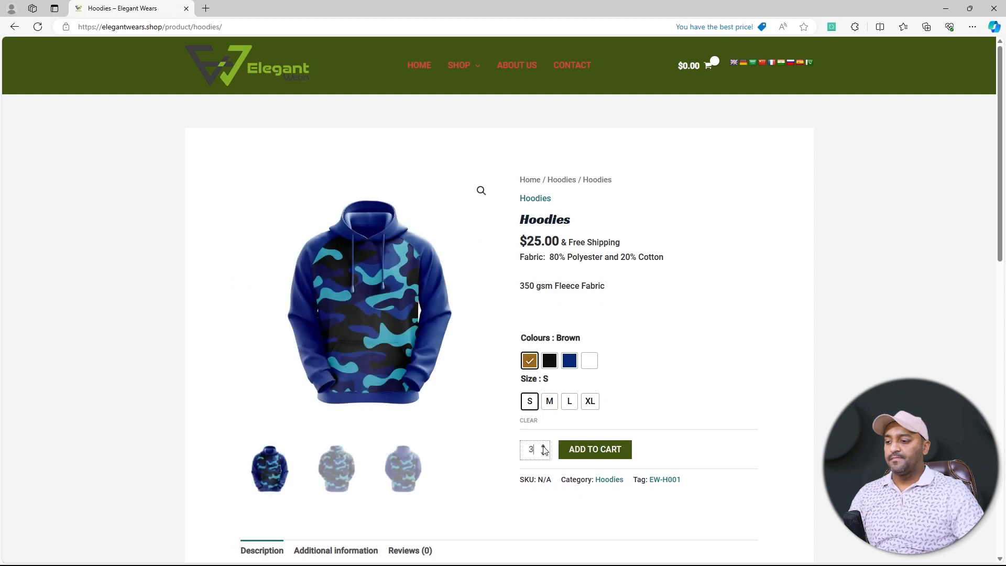
click(609, 448)
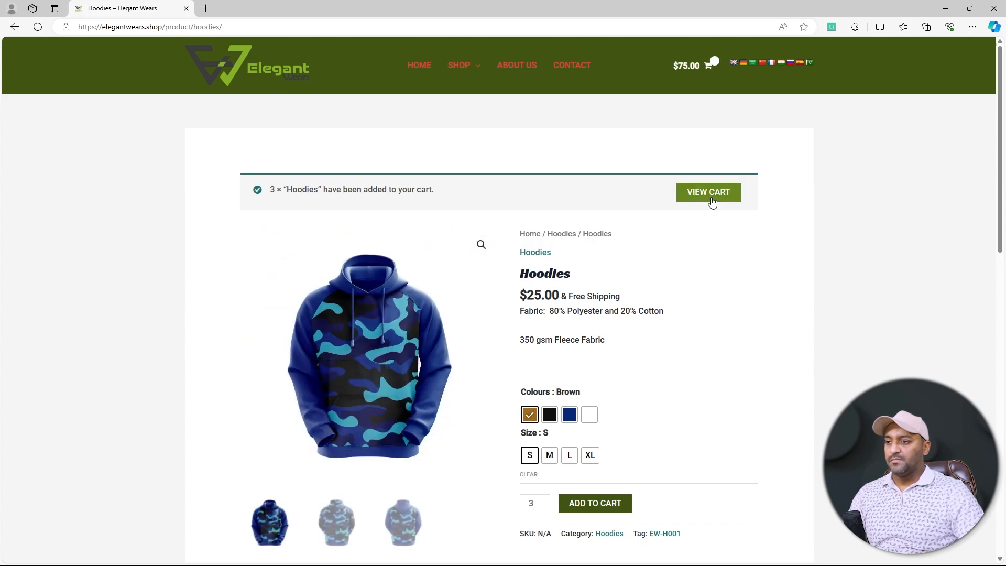
click(711, 193)
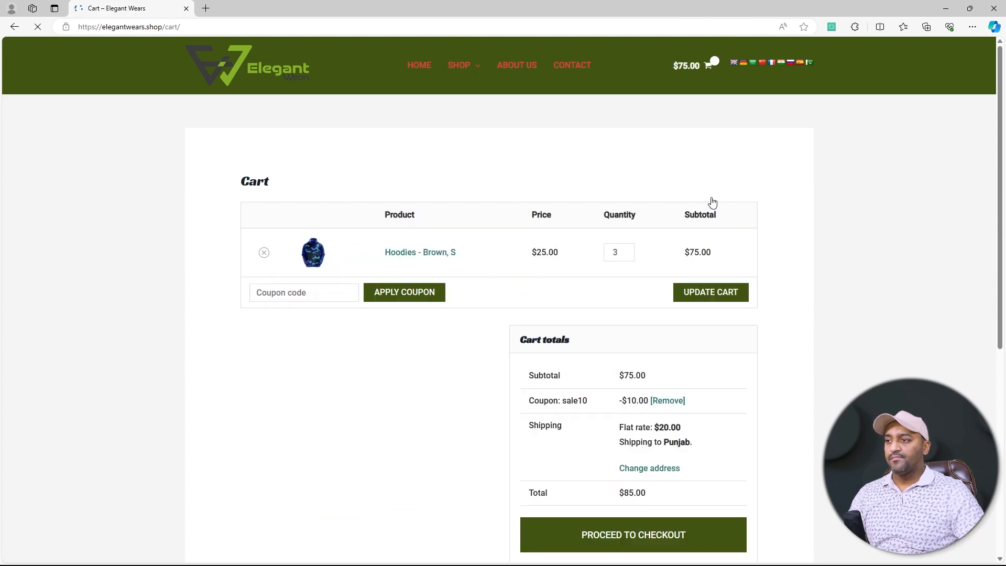
click(333, 287)
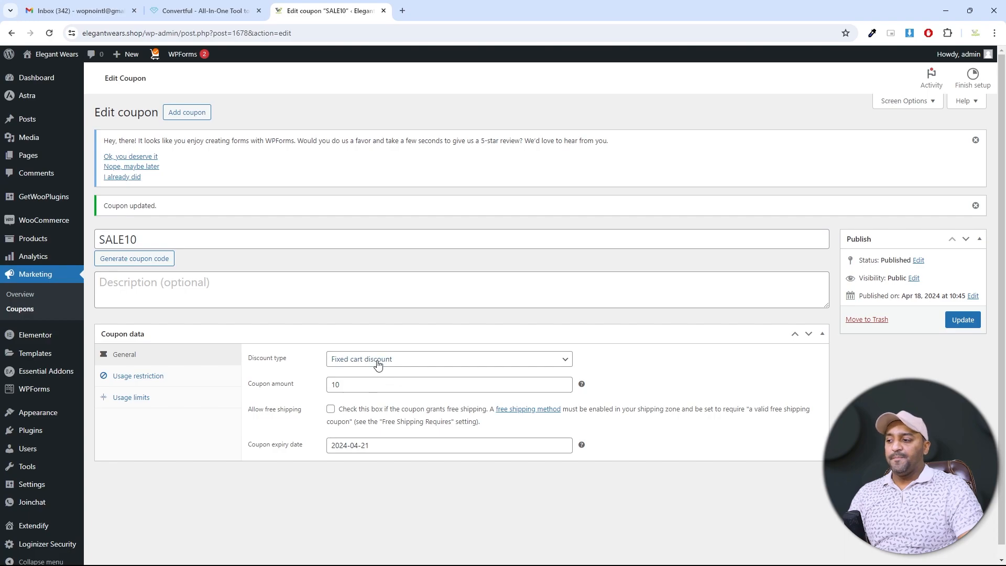
- Change the SALE10 coupon's discount type to Fixed product discount with an amount of 1, and check the storefront cart's product prices
click(377, 364)
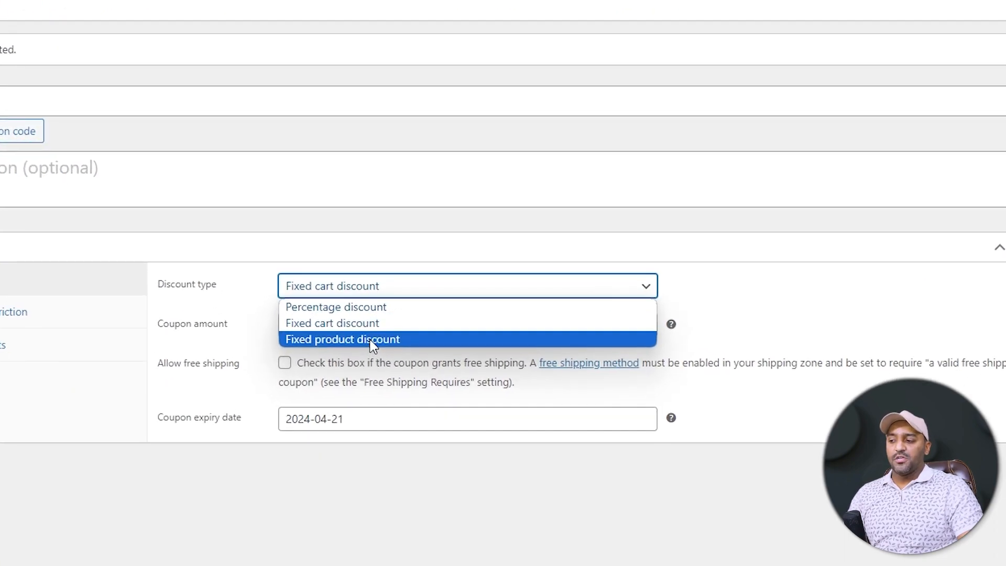
click(373, 339)
click(323, 330)
double_click(311, 330)
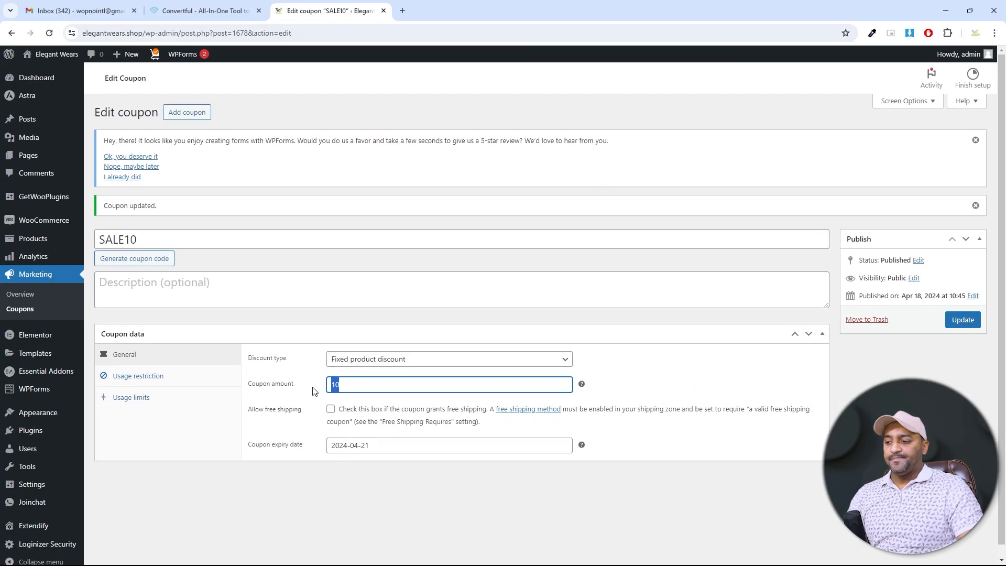
text(1)
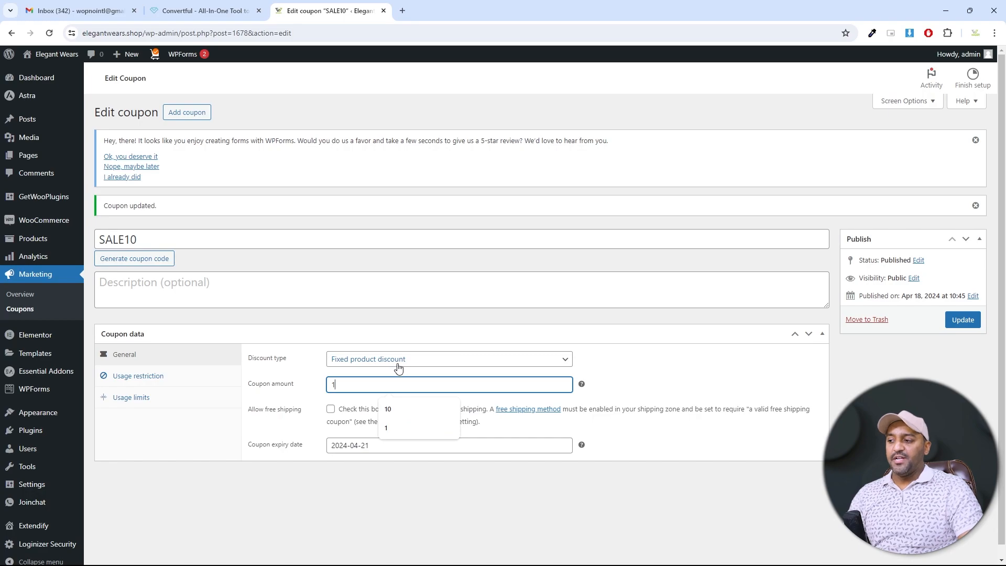
click(402, 504)
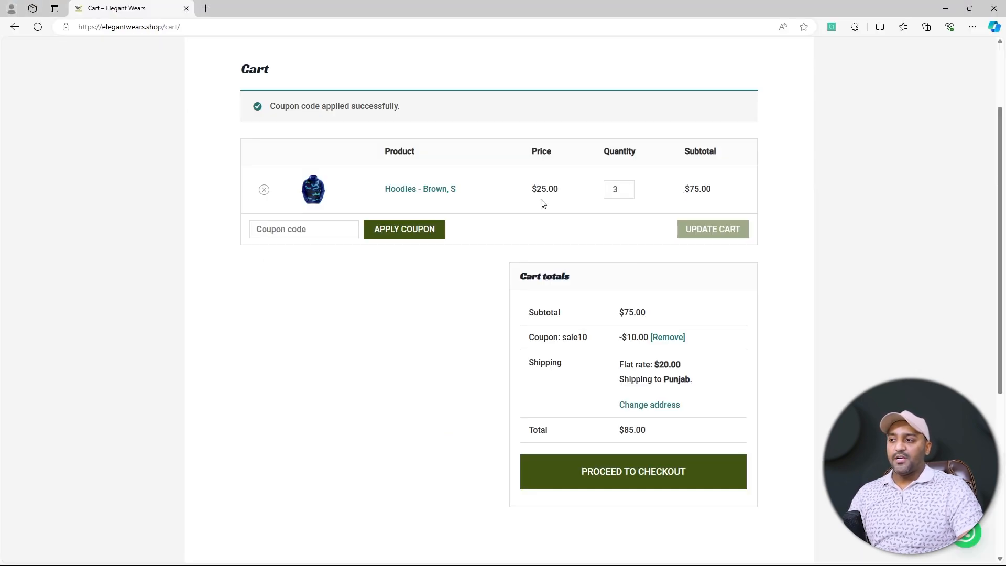
key(alt+Tab)
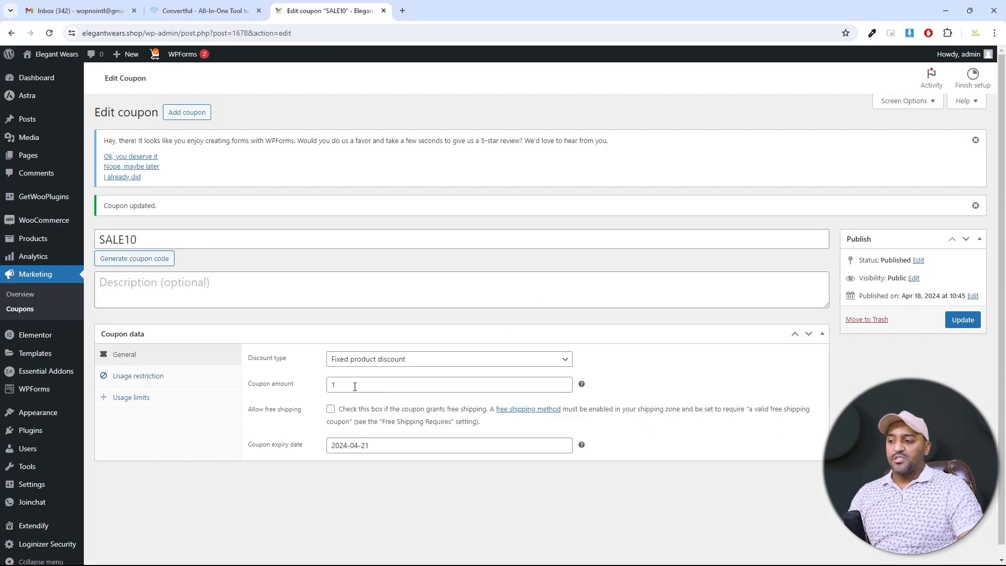
- Set the SALE10 coupon amount to 2 and update the coupon
double_click(354, 386)
text(2)
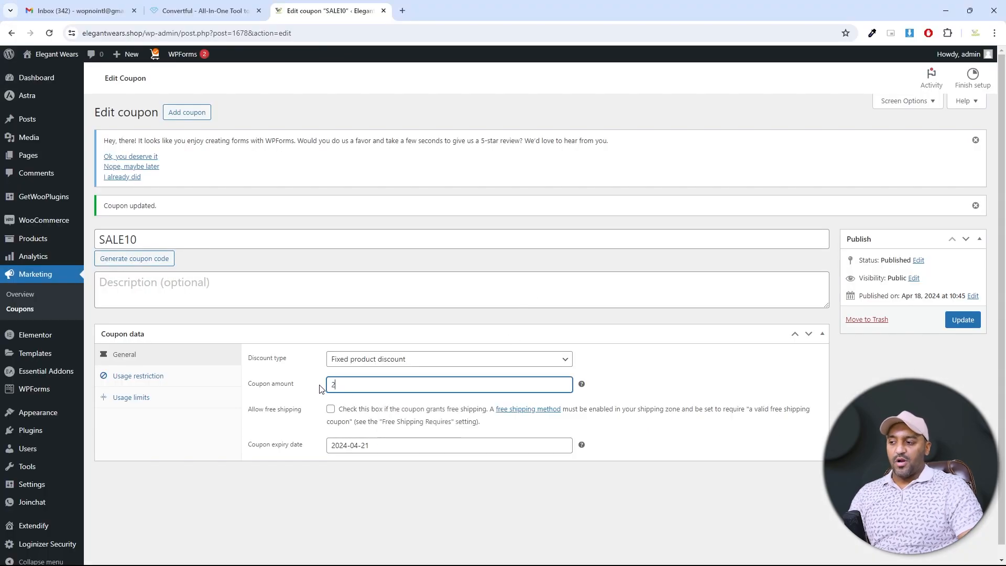
click(965, 319)
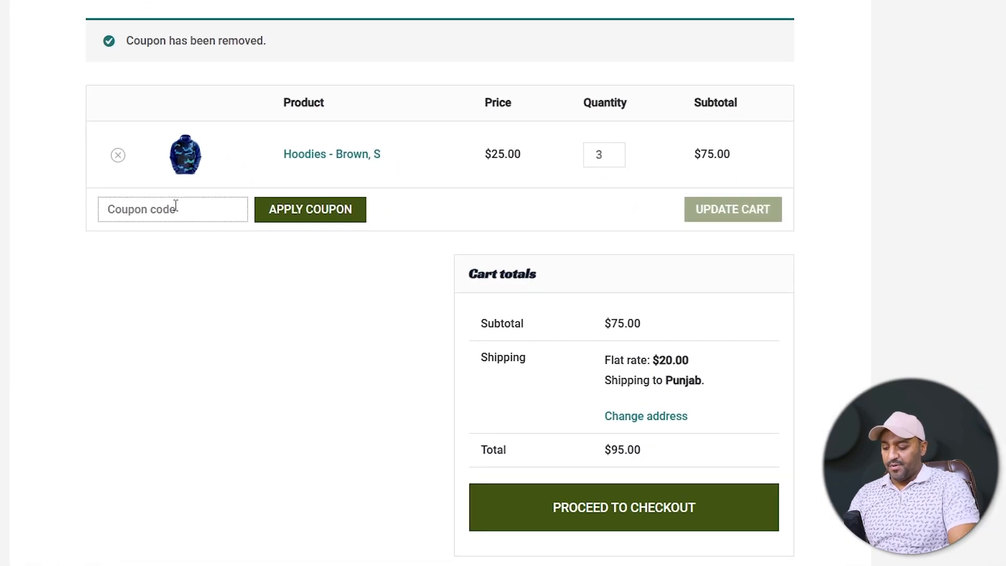
- Apply the coupon code SALE10 to the storefront cart
click(176, 206)
text(SALE10)
key(Return)
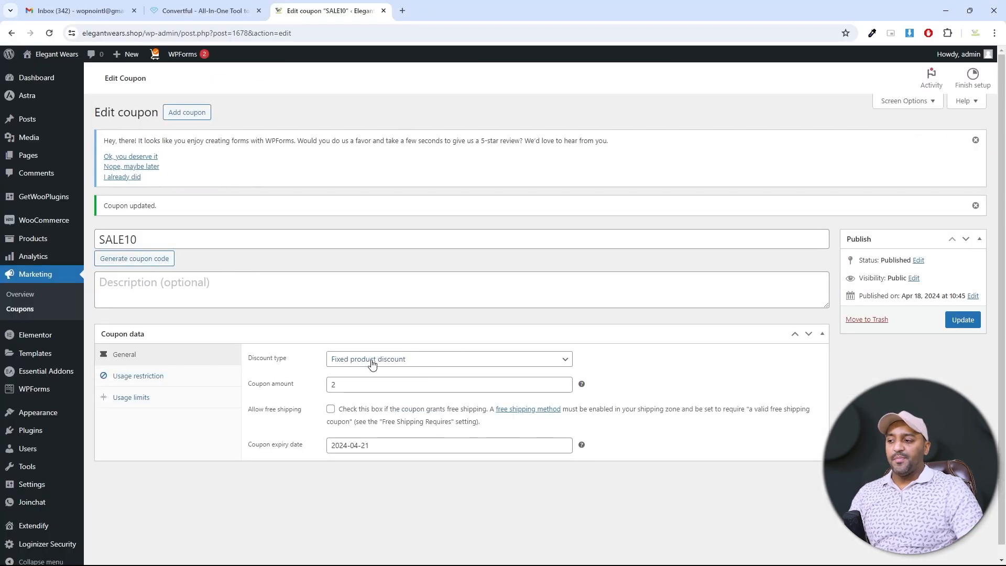
- In the WordPress admin, keep SALE10 as a Fixed product discount and set its minimum spend restriction to 100
click(370, 359)
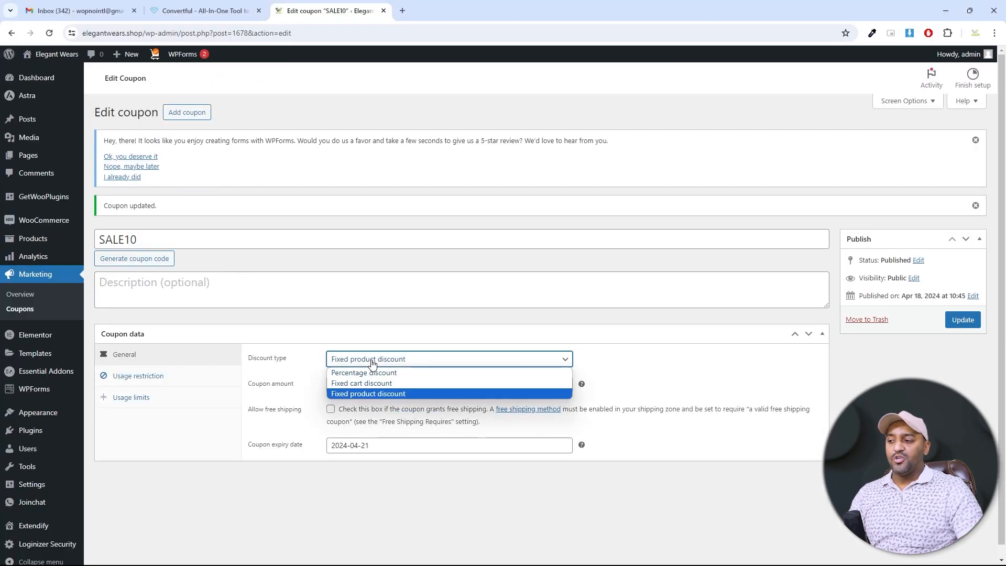
click(362, 393)
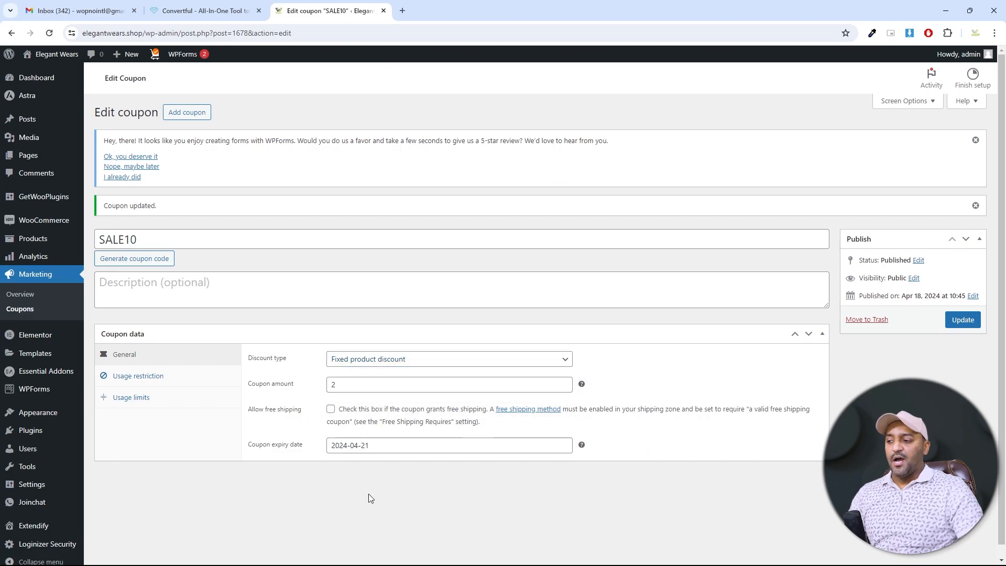
click(148, 381)
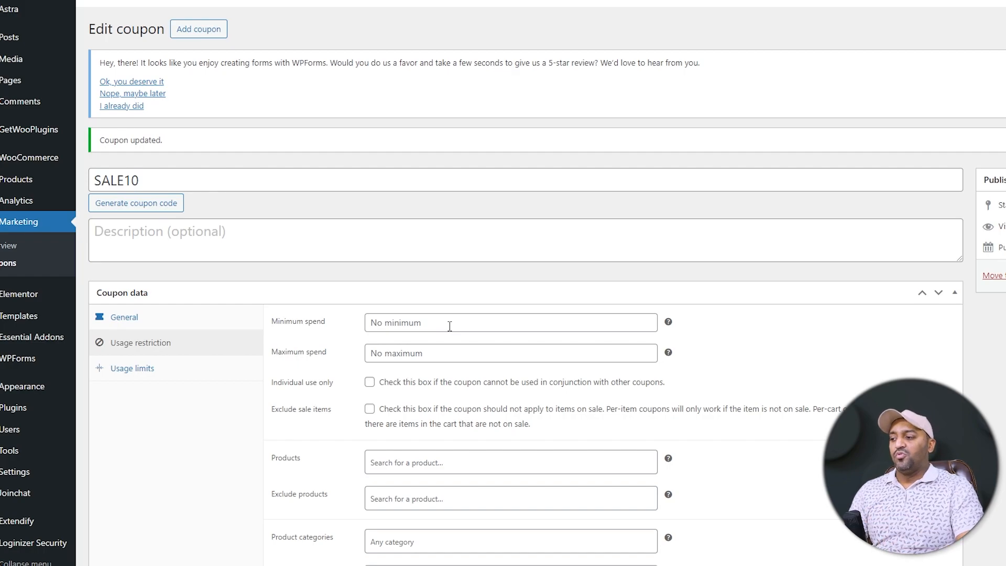
click(450, 326)
text(200)
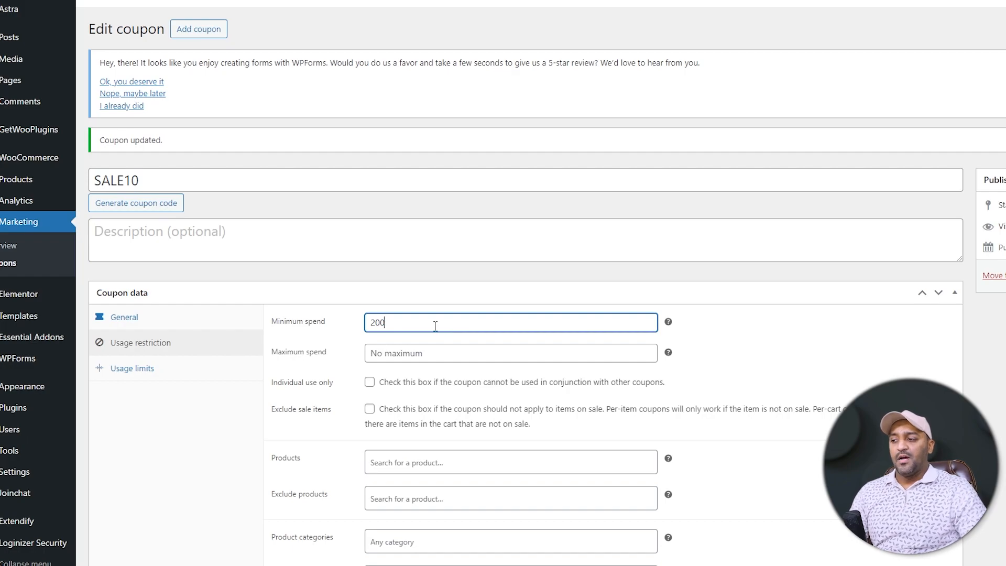
drag(448, 327, 251, 346)
text(100)
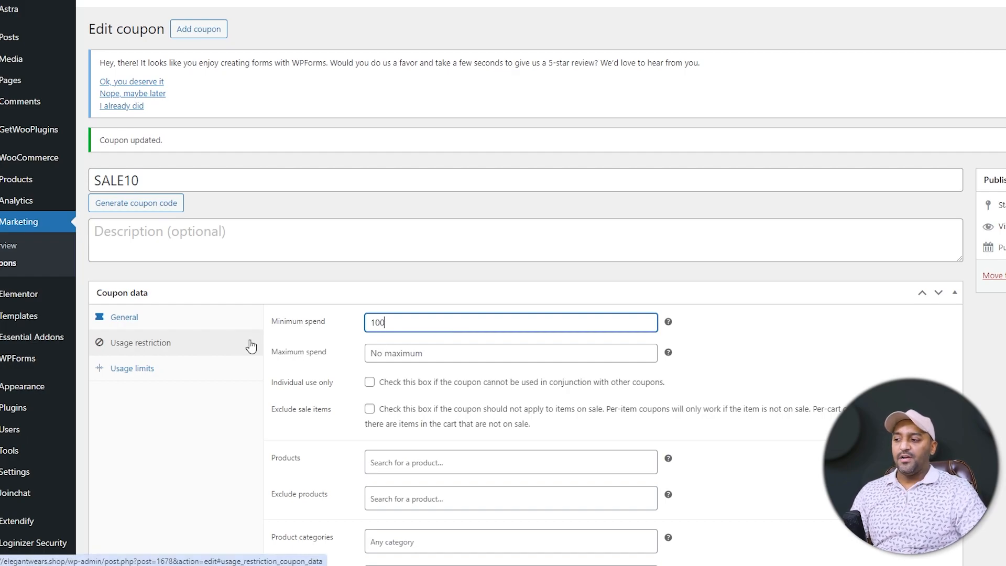
click(806, 343)
scroll(430, 347, down, 1)
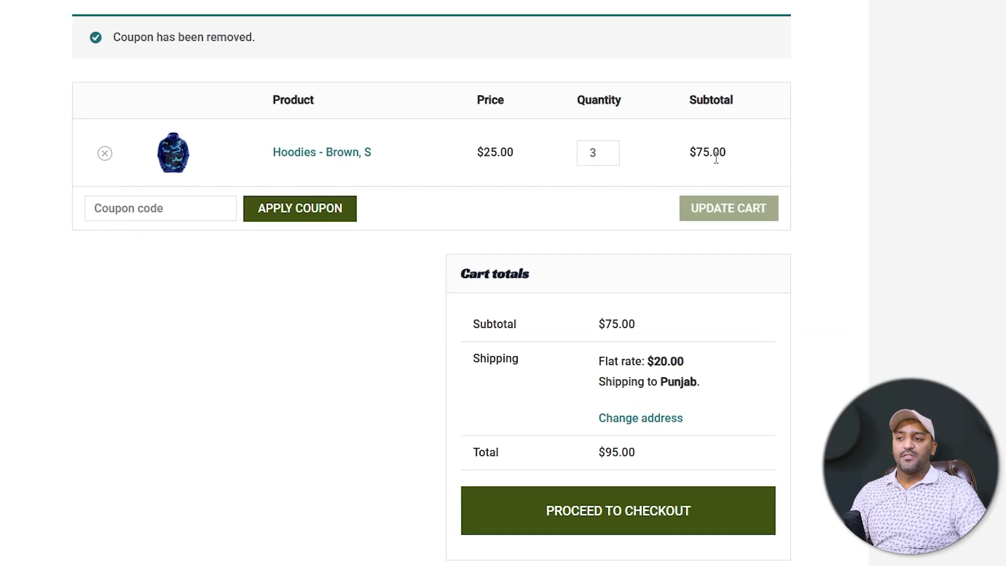
- Try the coupon code SALE10 in the storefront cart that holds only the three blue camouflage hoodies
click(149, 217)
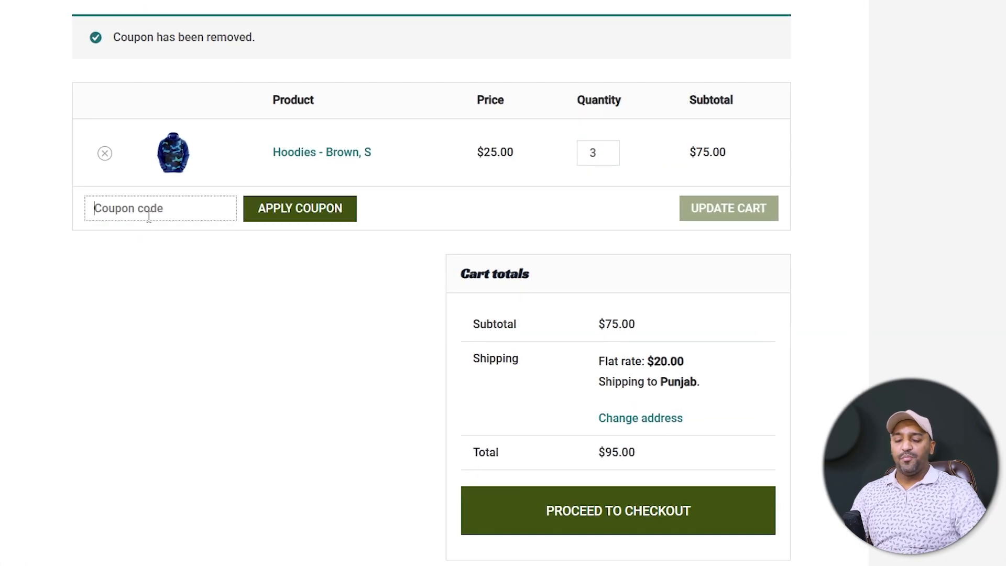
text(SAL)
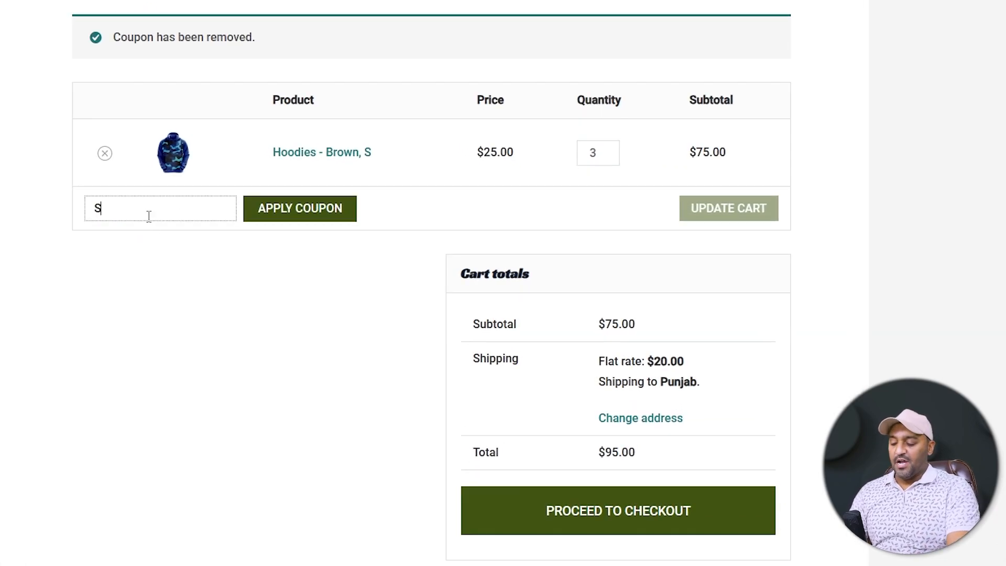
text(E10)
key(Return)
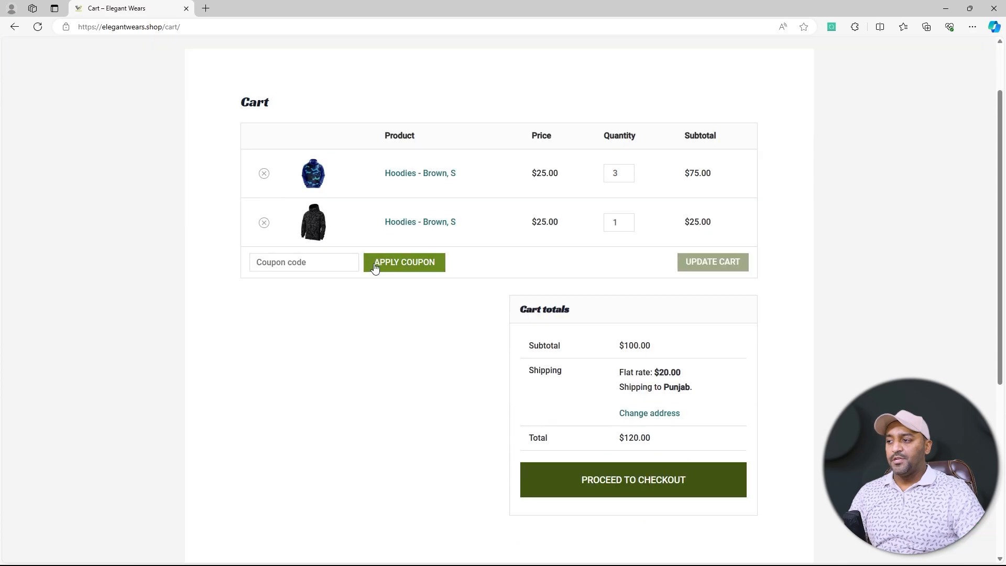
- Apply the coupon code SALE10 to the cart containing the three blue hoodies and one black hoodie
click(348, 263)
text(SALE10)
key(Return)
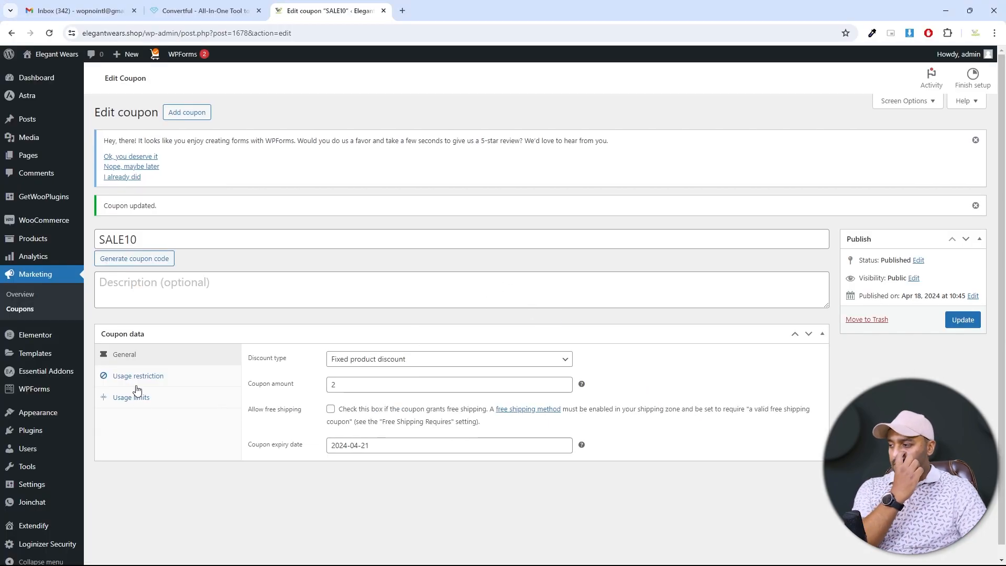
- In SALE10's usage restrictions, limit the coupon to the products Hoodies - Brown, S (#1376) and Hoodies - Brown, M (#1377)
click(138, 377)
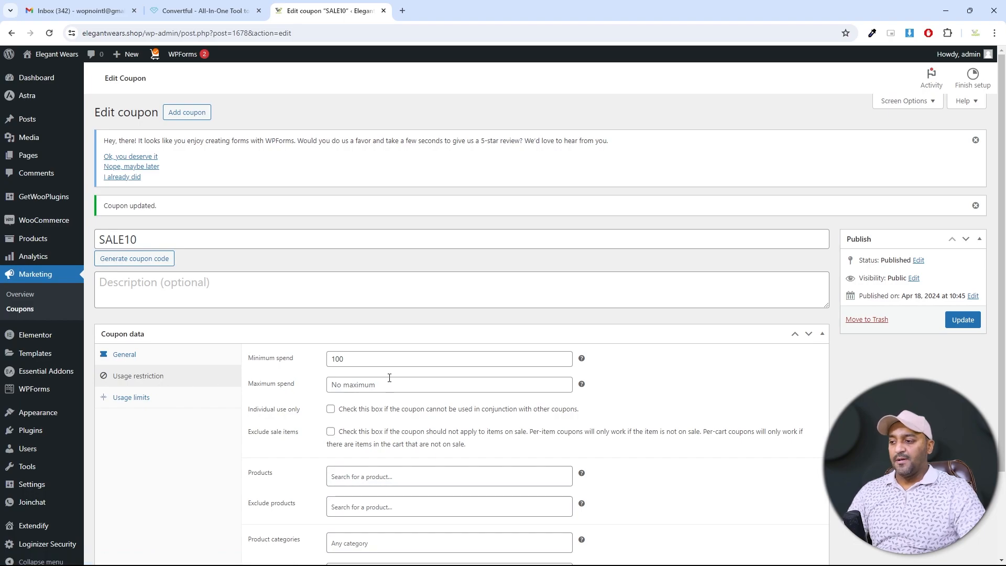
scroll(389, 377, down, 1)
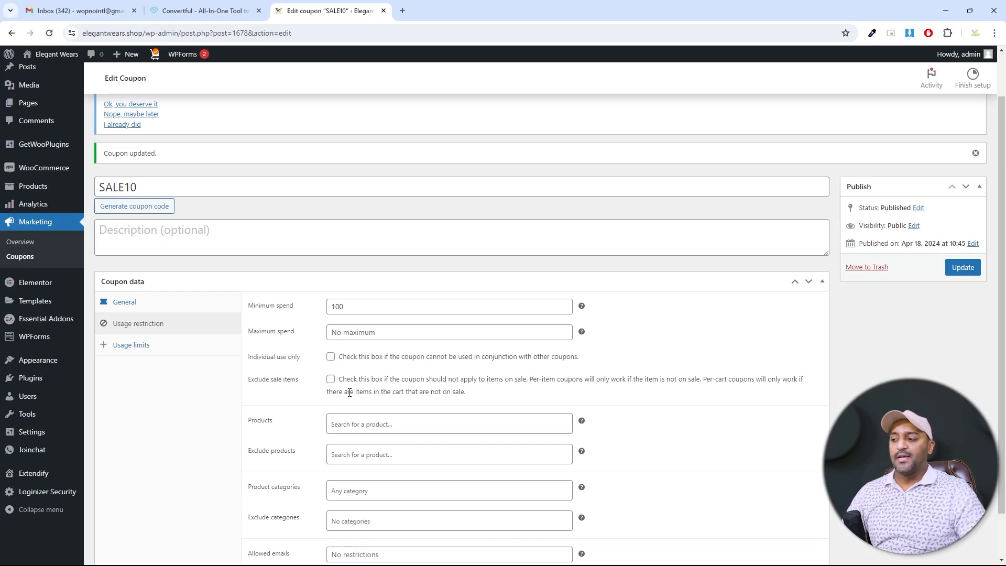
scroll(392, 430, down, 1)
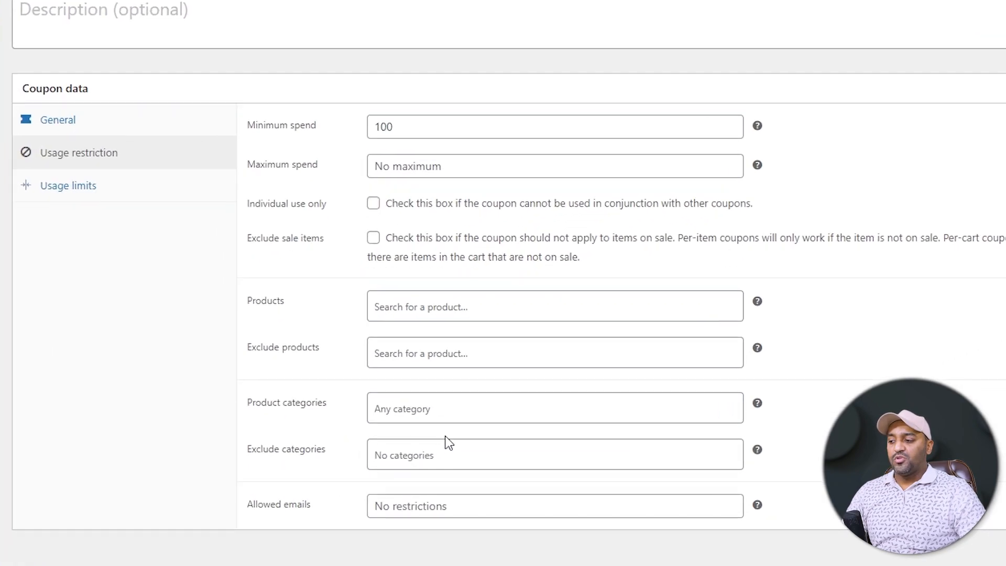
click(442, 313)
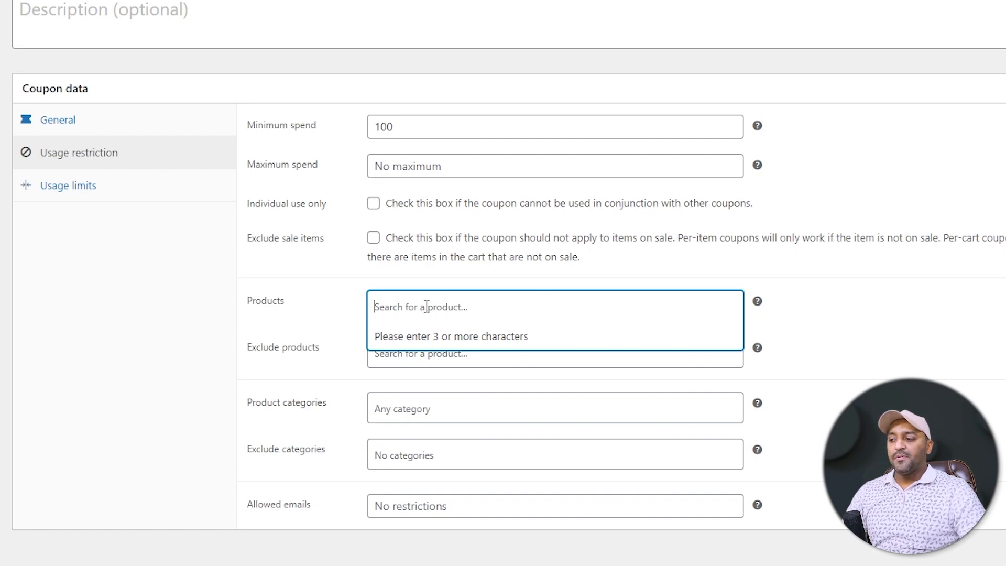
click(501, 317)
click(469, 314)
text(HOOD)
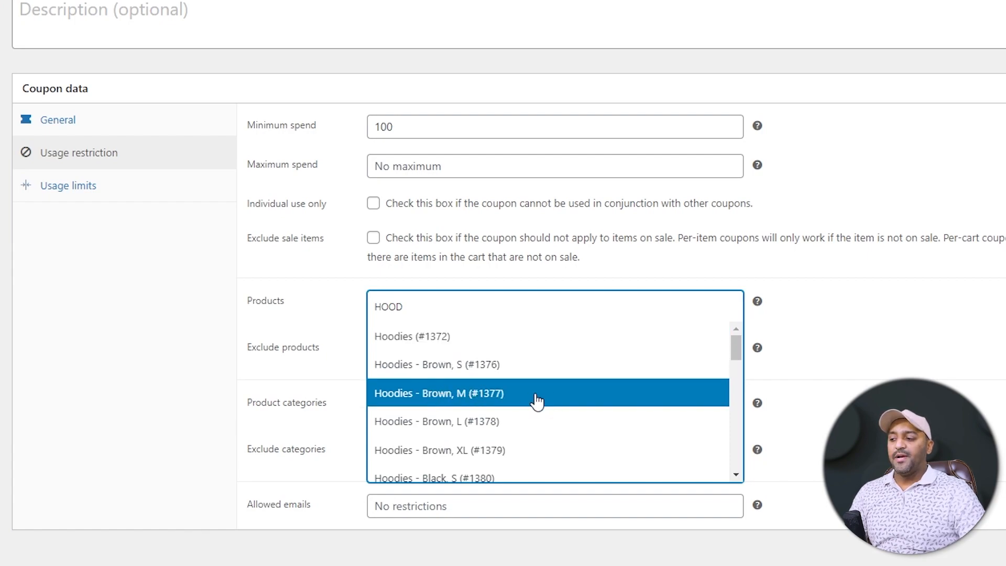
click(428, 371)
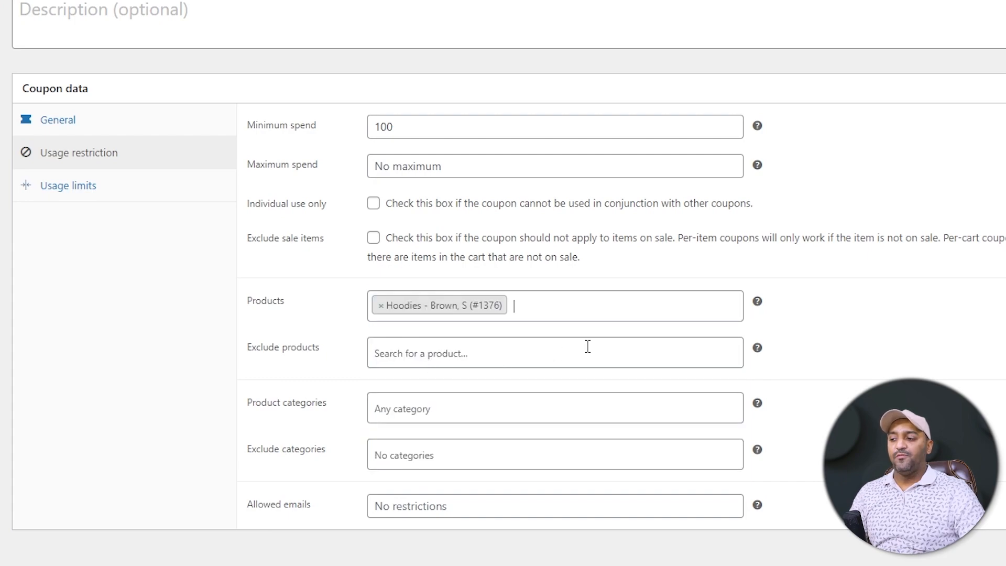
click(565, 307)
text(HOOD)
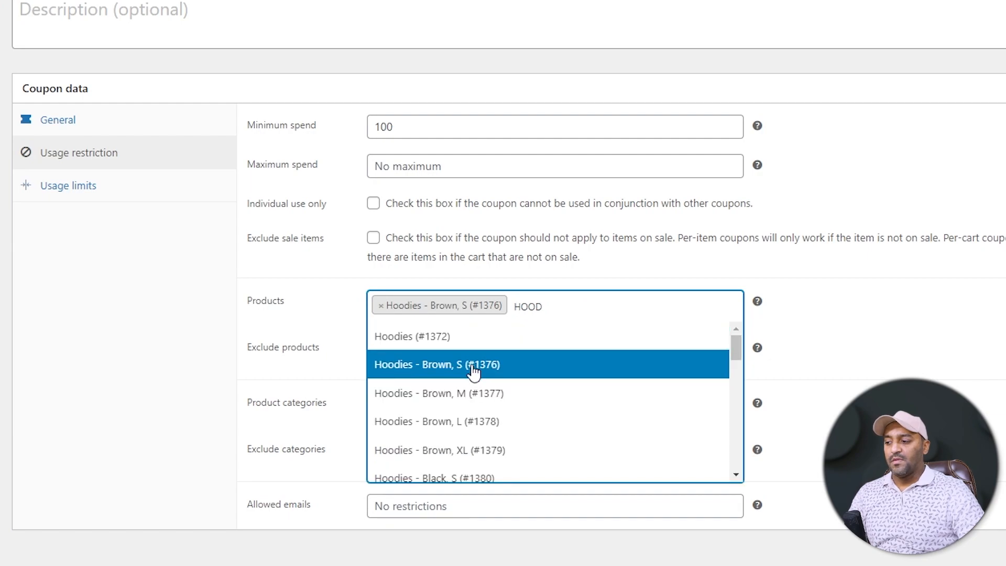
click(438, 394)
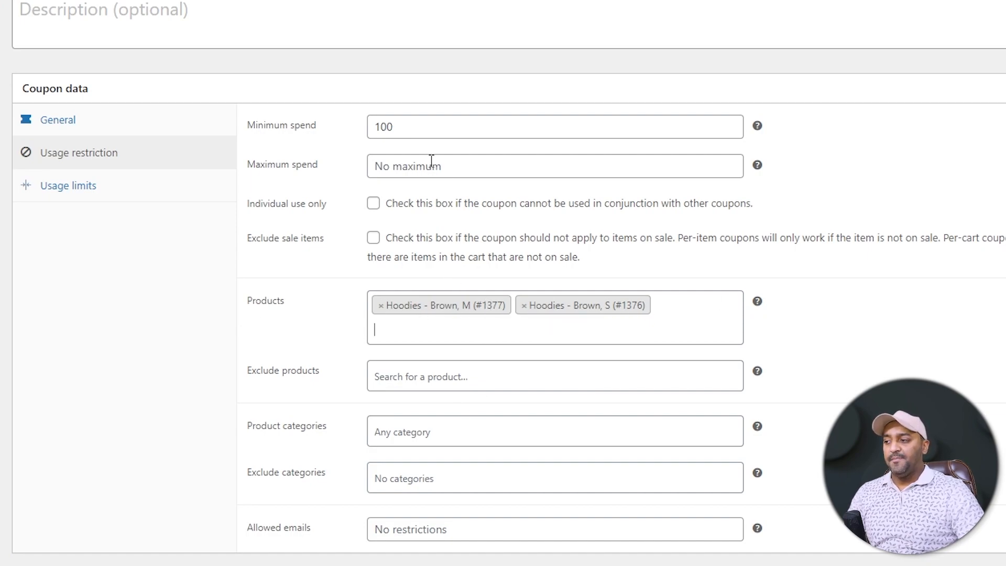
- Clear the minimum spend from the SALE10 coupon's usage restrictions
drag(410, 128, 318, 128)
key(BackSpace)
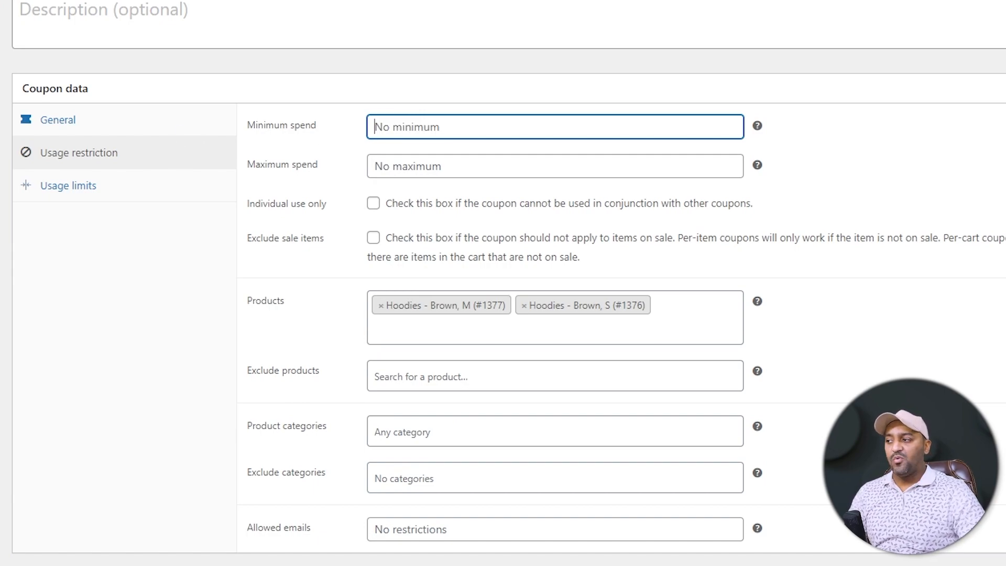
click(155, 127)
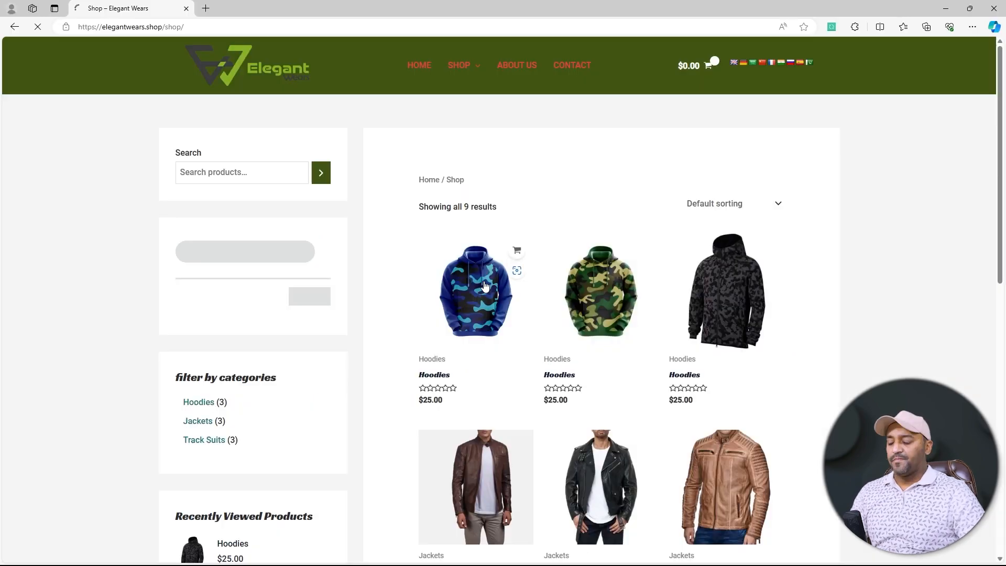
- In the storefront shop, add one Brown blue camouflage hoodie in each of the sizes S, M, L and XL to the cart
click(485, 286)
click(529, 360)
click(529, 400)
click(594, 452)
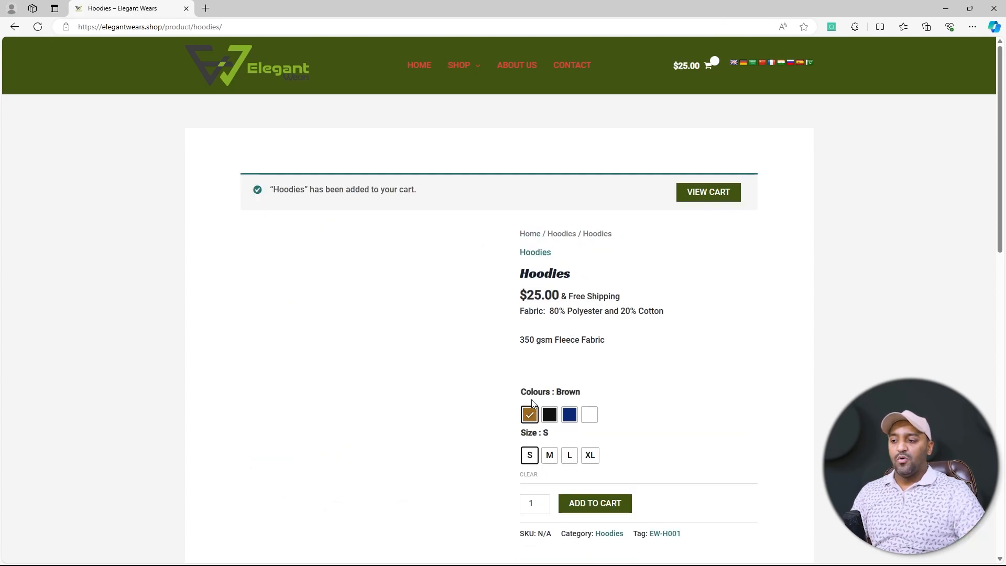
click(549, 455)
click(600, 504)
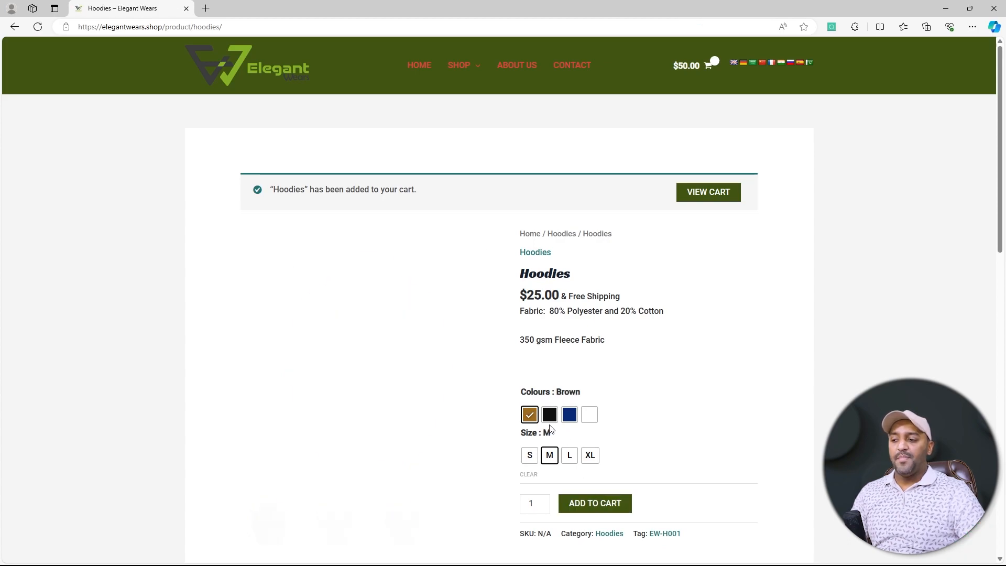
click(570, 455)
click(595, 506)
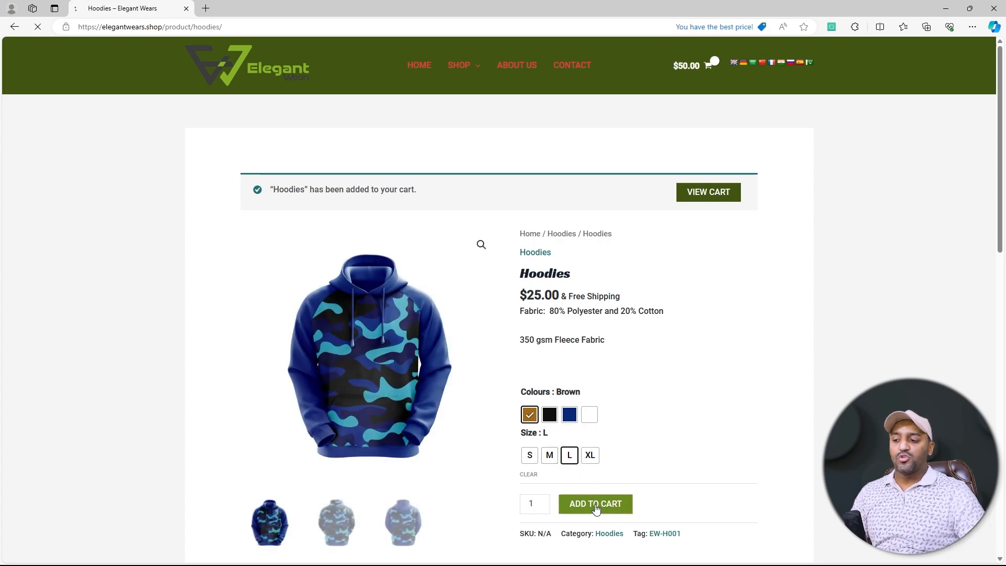
click(590, 455)
click(595, 503)
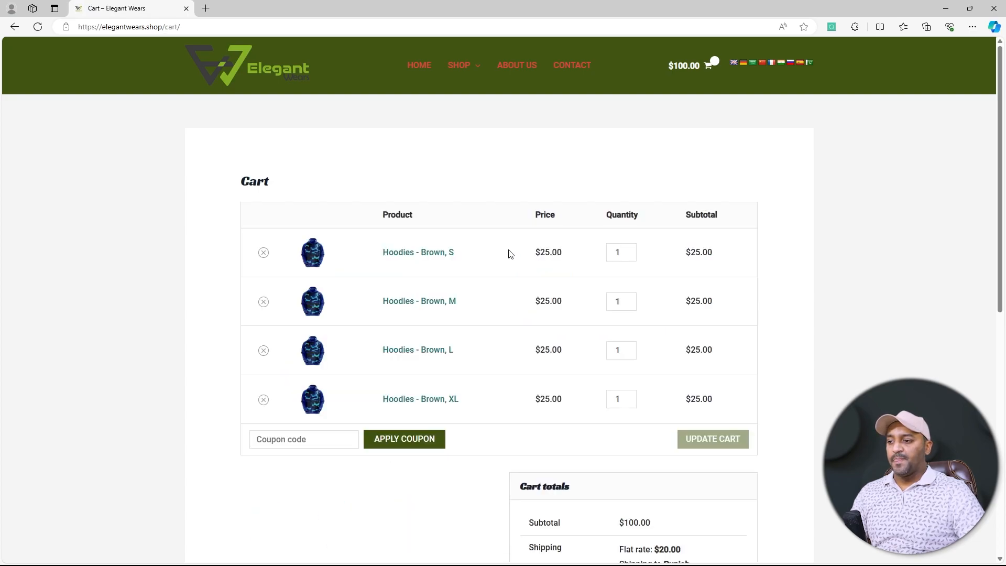
- Apply the coupon code SALE10 to the cart with the four Brown hoodie sizes
scroll(511, 251, down, 3)
click(331, 281)
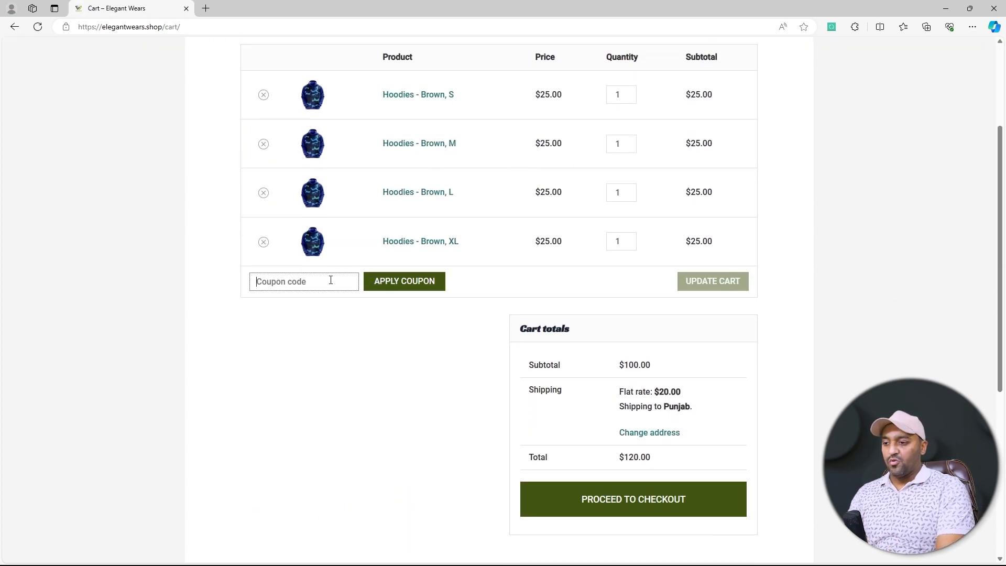
text(S)
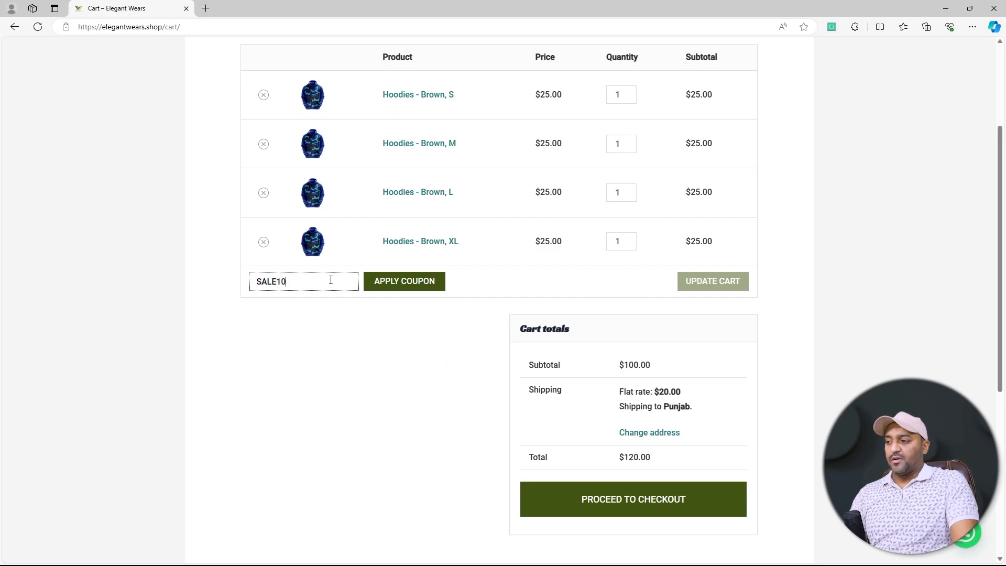
text(ALE10)
click(415, 282)
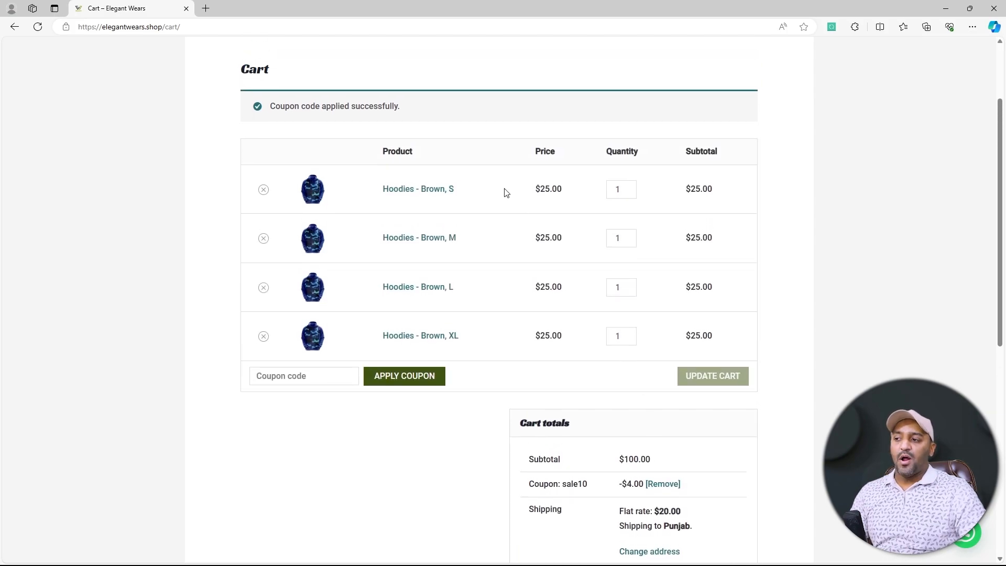
- Check the SALE10 discount in the cart totals against the four Brown hoodie sizes
scroll(467, 349, down, 2)
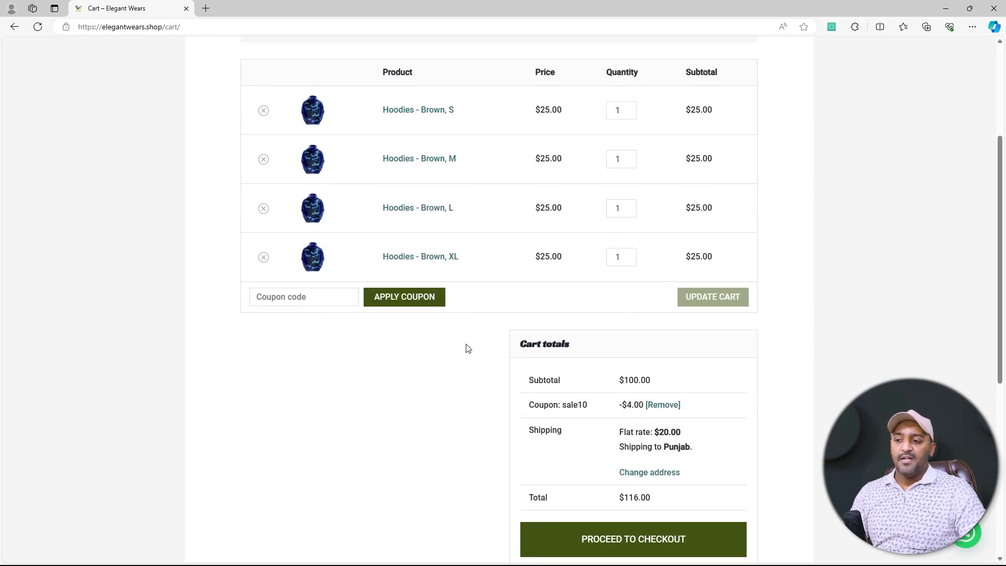
scroll(613, 409, up, 2)
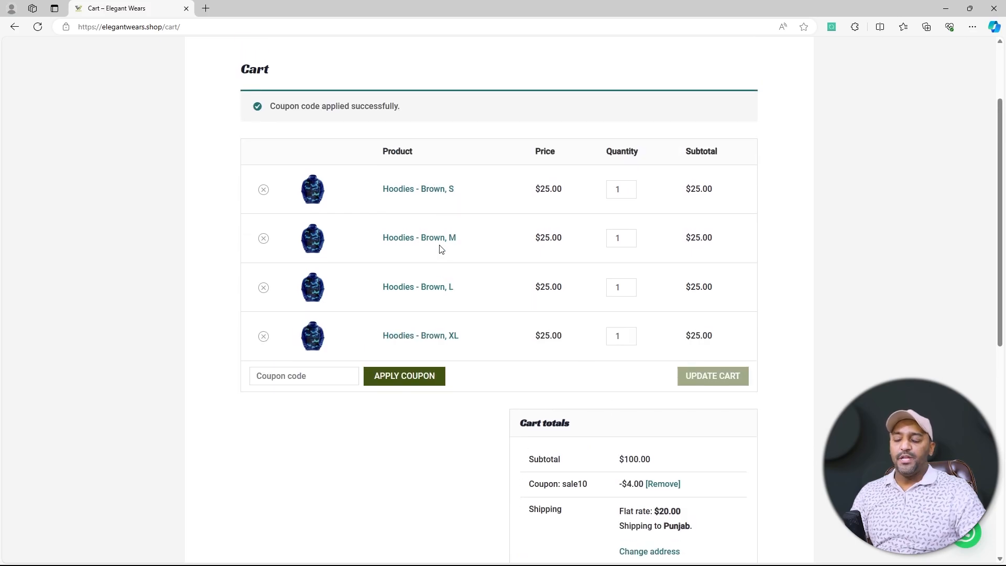
scroll(440, 251, down, 2)
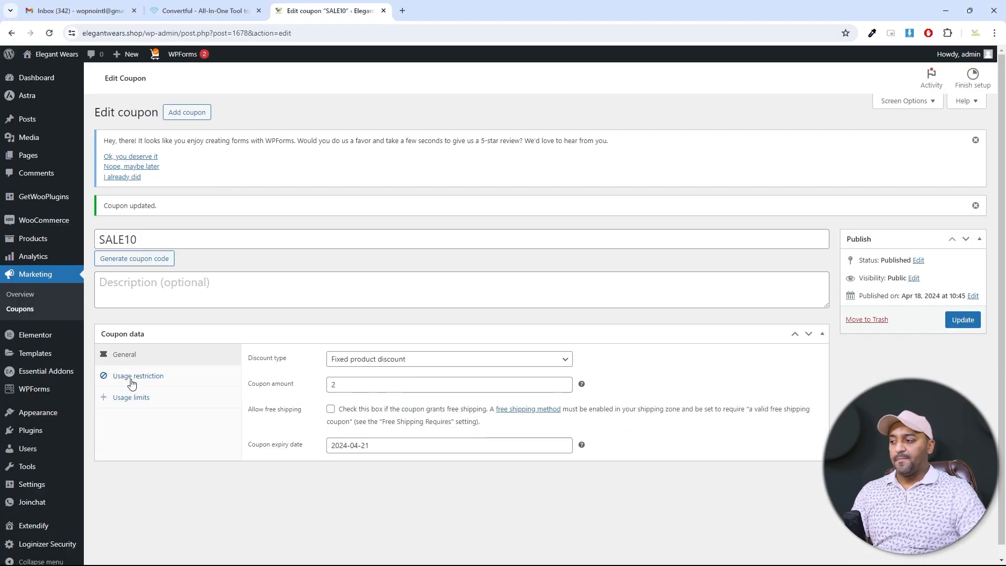
- In the coupon editor, remove both Brown hoodie variants from SALE10's allowed products under the usage restrictions
click(132, 382)
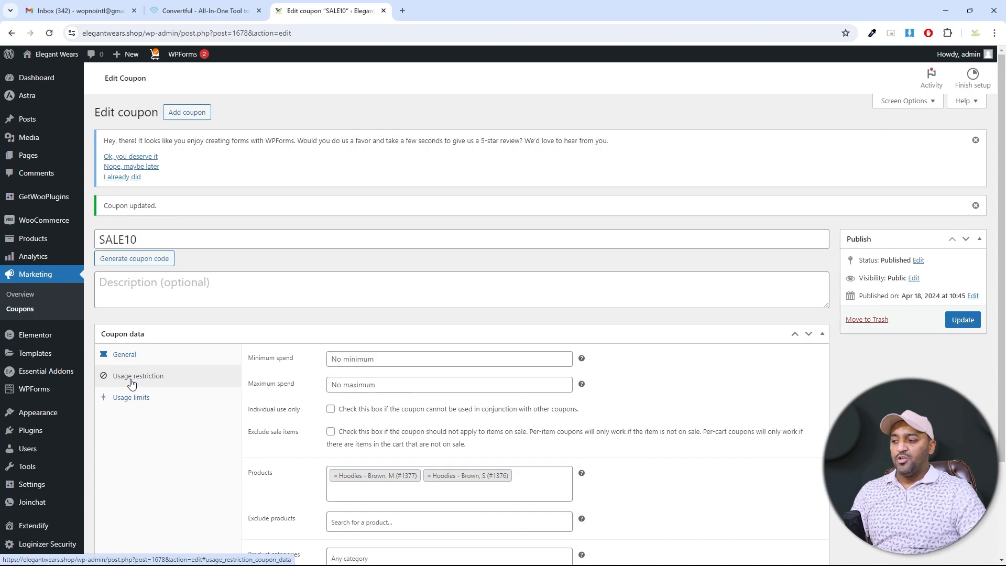
scroll(411, 381, down, 2)
click(533, 377)
key(BackSpace)
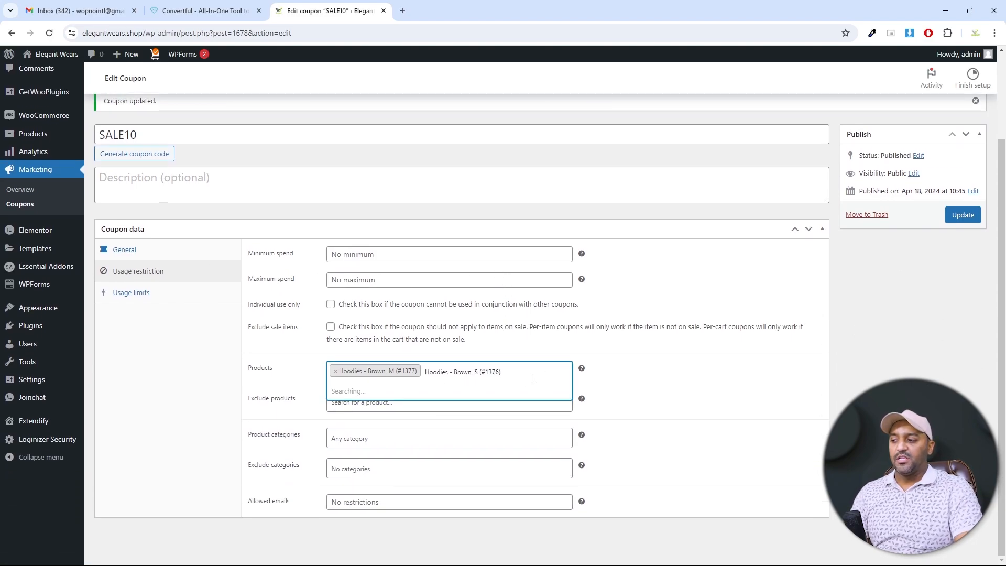
key(BackSpace)
key(BackSpace)
key(BackSpace)
key(BackSpace)
key(BackSpace)
key(BackSpace)
key(BackSpace)
key(BackSpace)
key(BackSpace)
key(BackSpace)
key(BackSpace)
key(BackSpace)
key(BackSpace)
key(BackSpace)
key(BackSpace)
key(BackSpace)
key(BackSpace)
key(BackSpace)
key(BackSpace)
key(BackSpace)
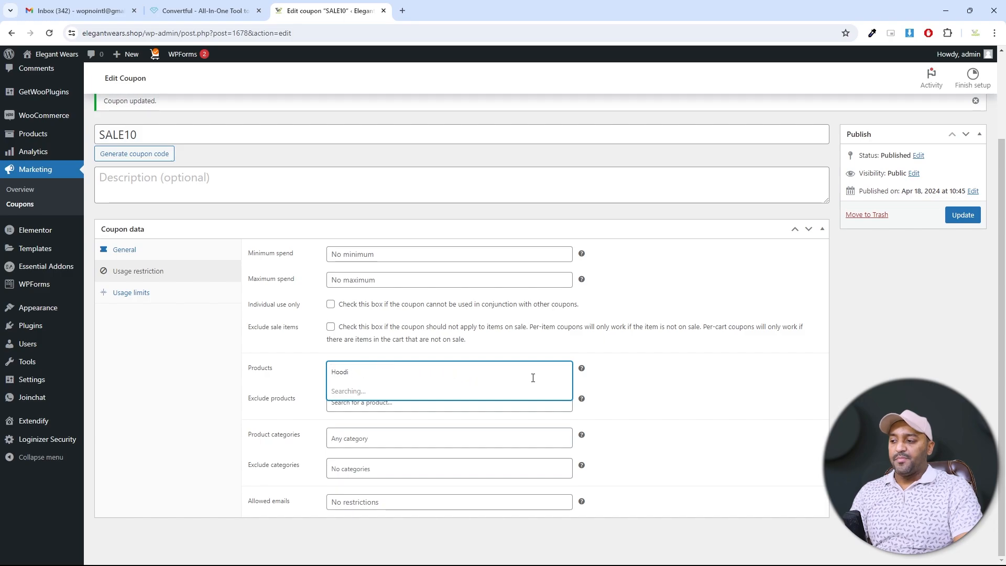
click(669, 388)
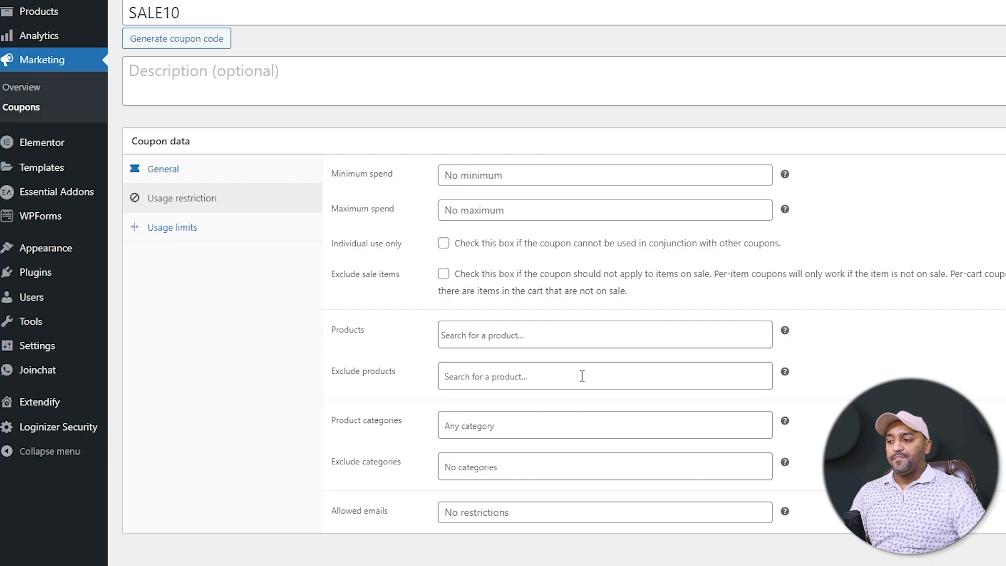
- Exclude the products Hoodies - Brown, S (#1376) and Hoodies - Brown, M (#1377) from SALE10 and update the coupon
click(577, 377)
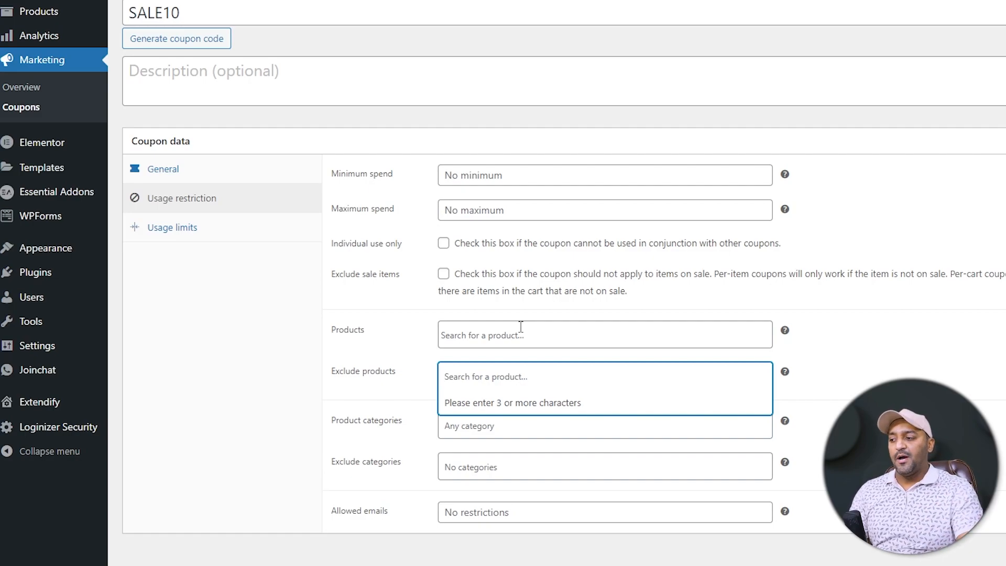
click(549, 383)
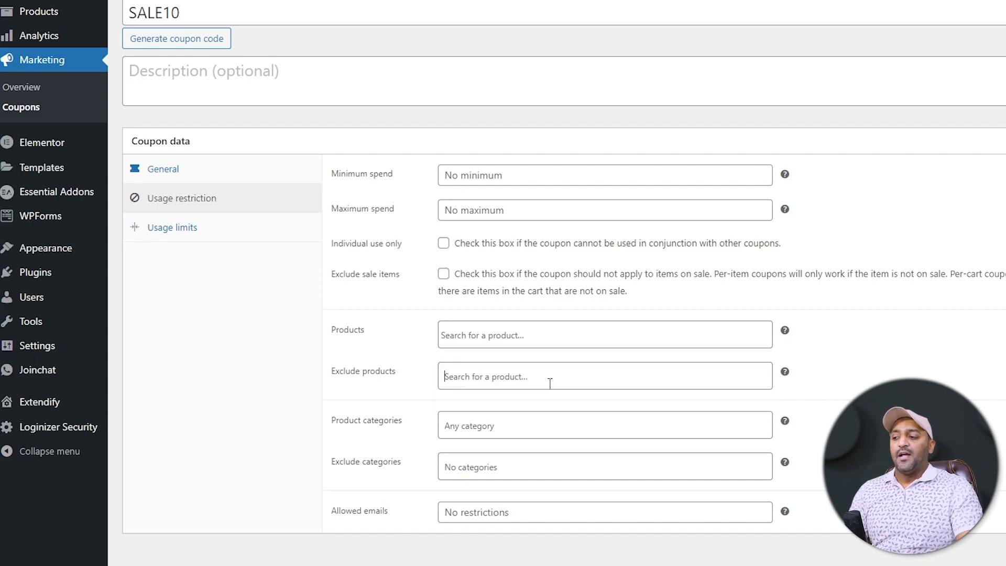
click(549, 384)
text(HOOD)
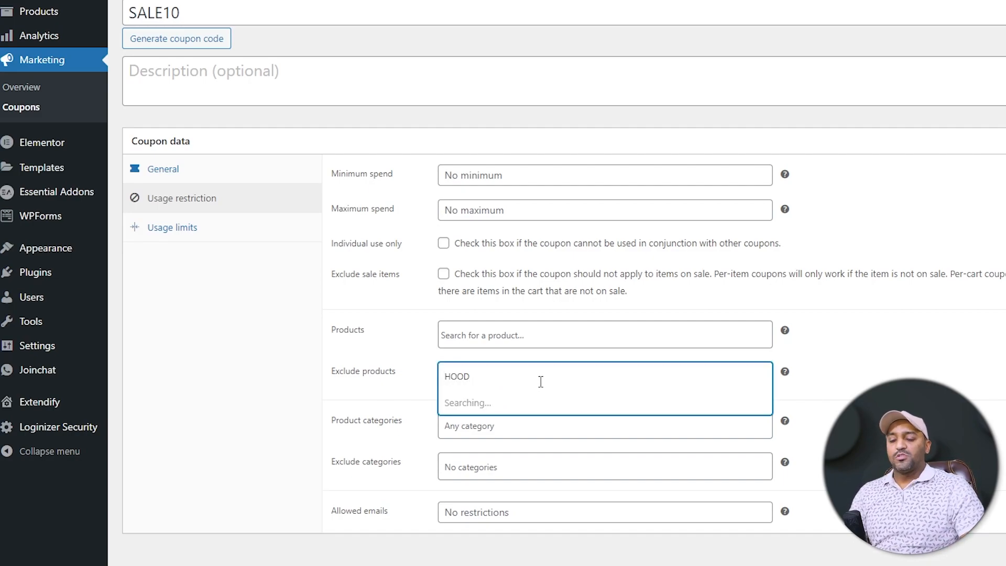
click(516, 422)
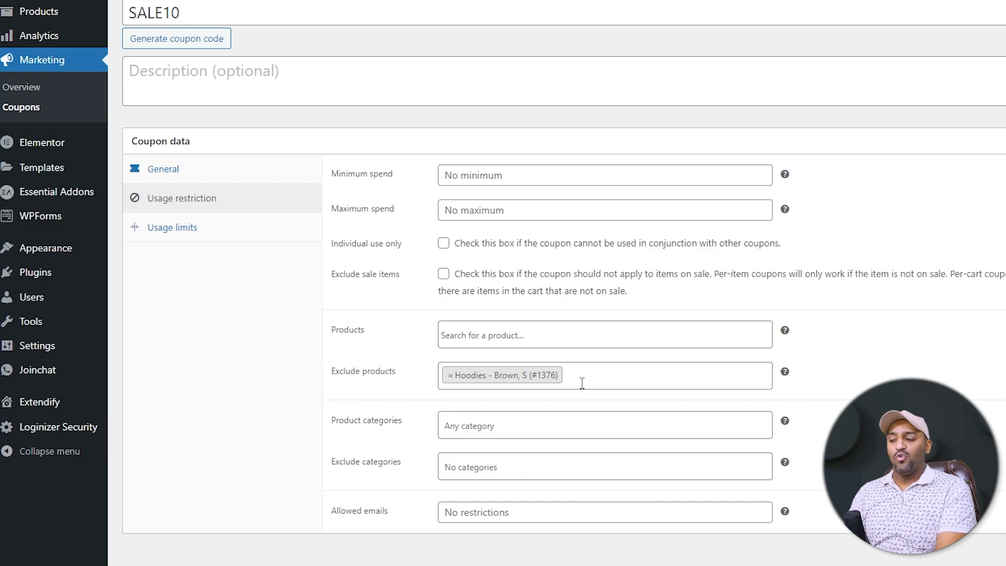
text(HOOD)
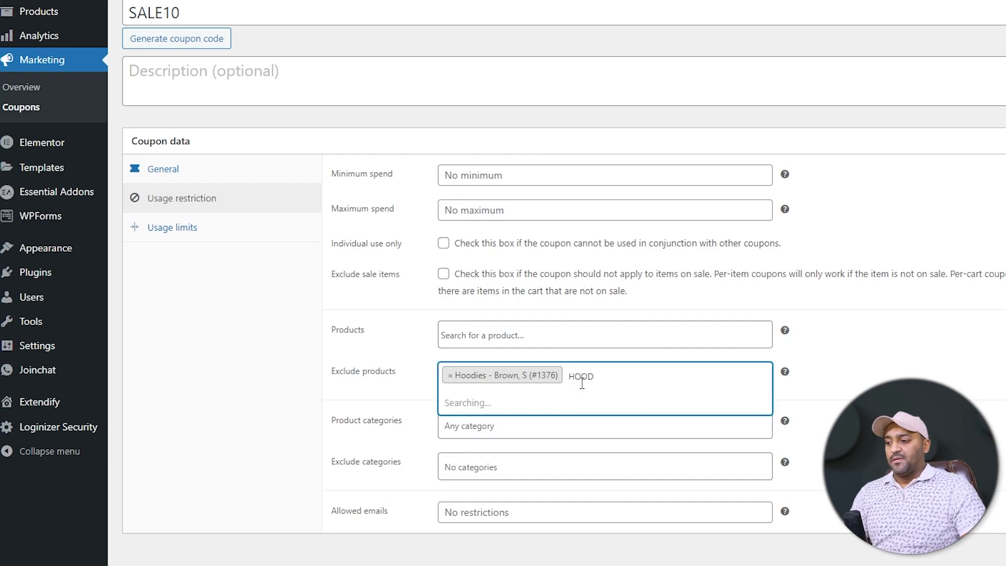
click(537, 452)
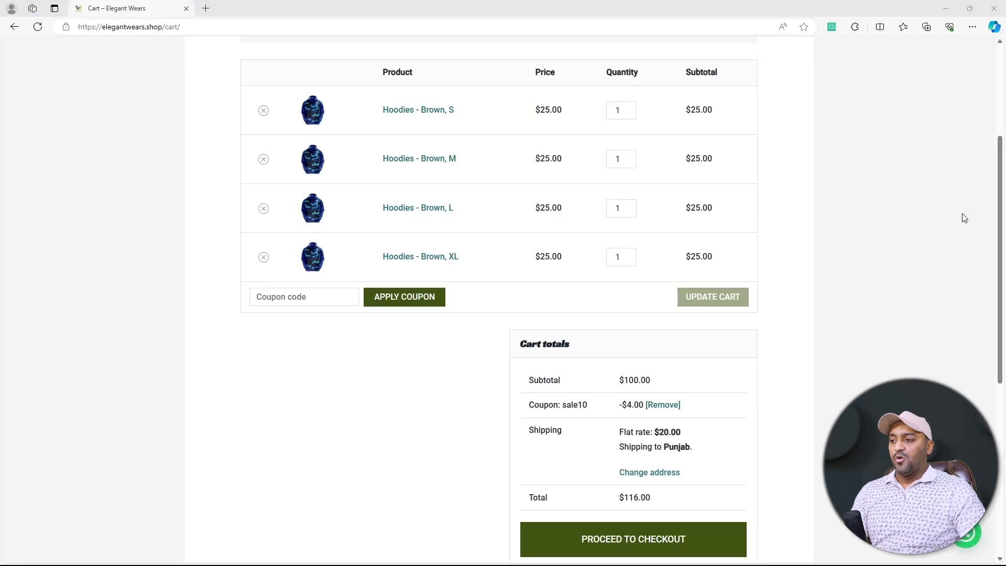
click(962, 214)
- In the storefront cart, remove the applied coupon and apply the code SALE10 again
scroll(717, 391, up, 4)
scroll(551, 393, down, 5)
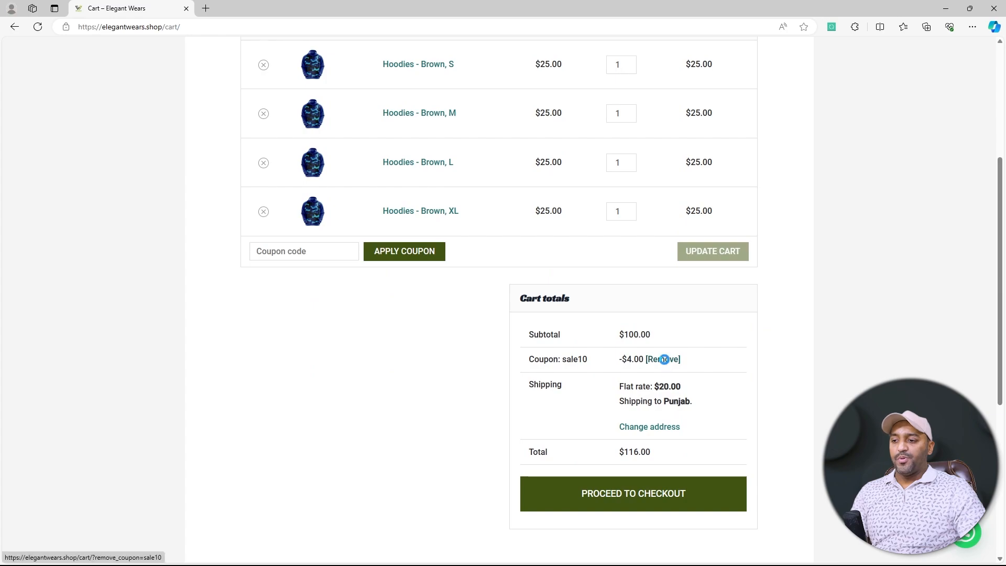
click(663, 359)
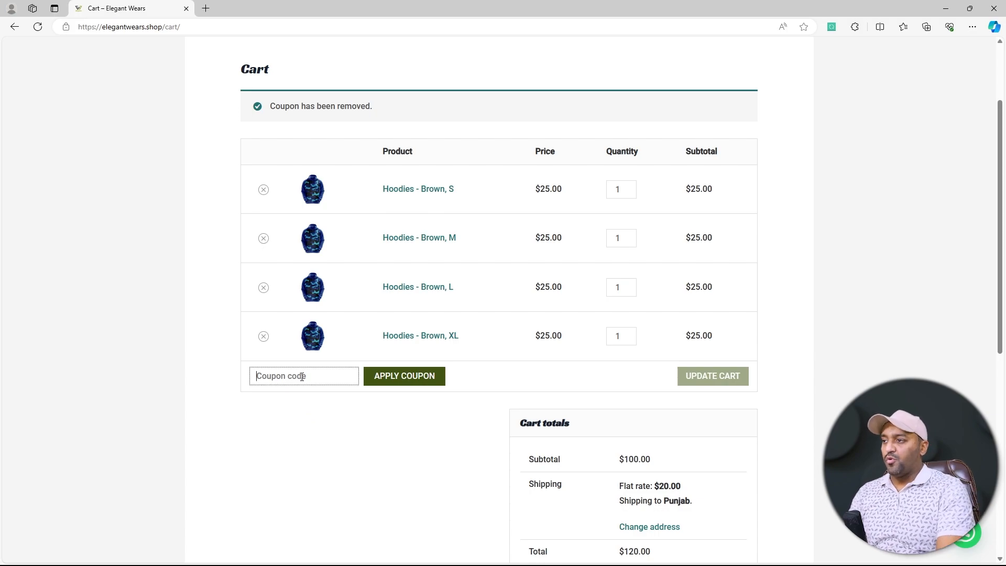
text(A)
key(BackSpace)
text(SALE)
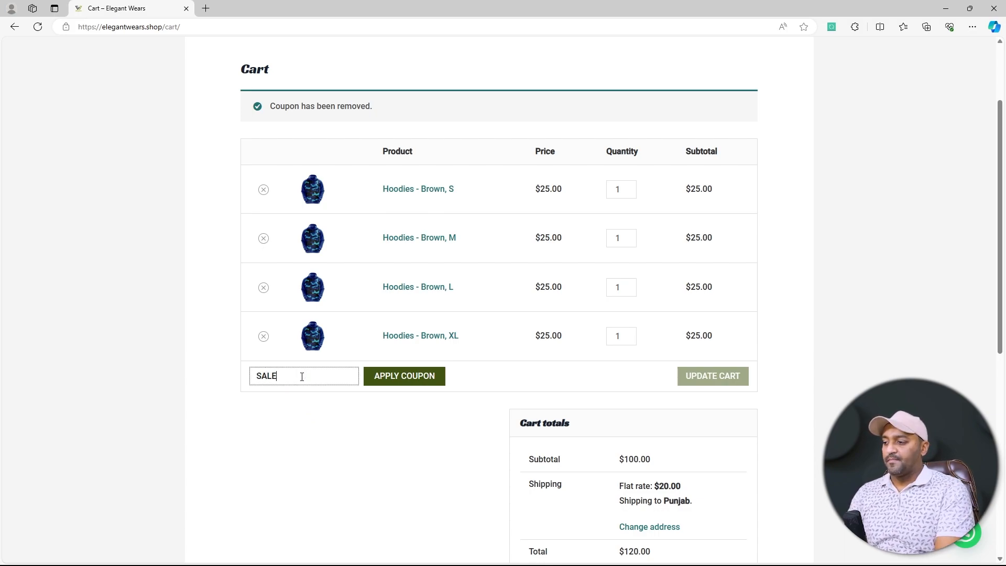
text(10)
key(Return)
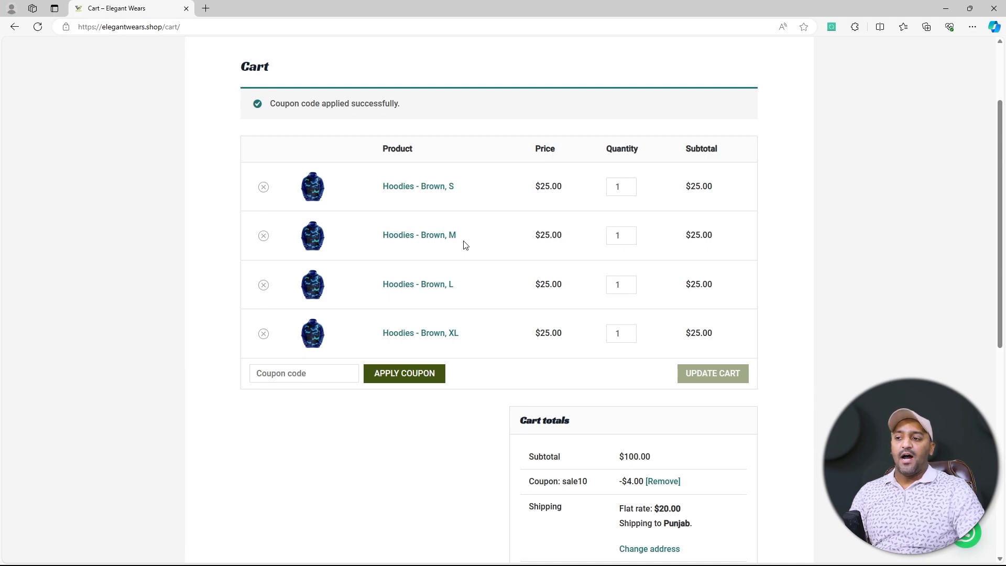
- Remove the Brown hoodies in sizes L and XL from the cart
click(264, 285)
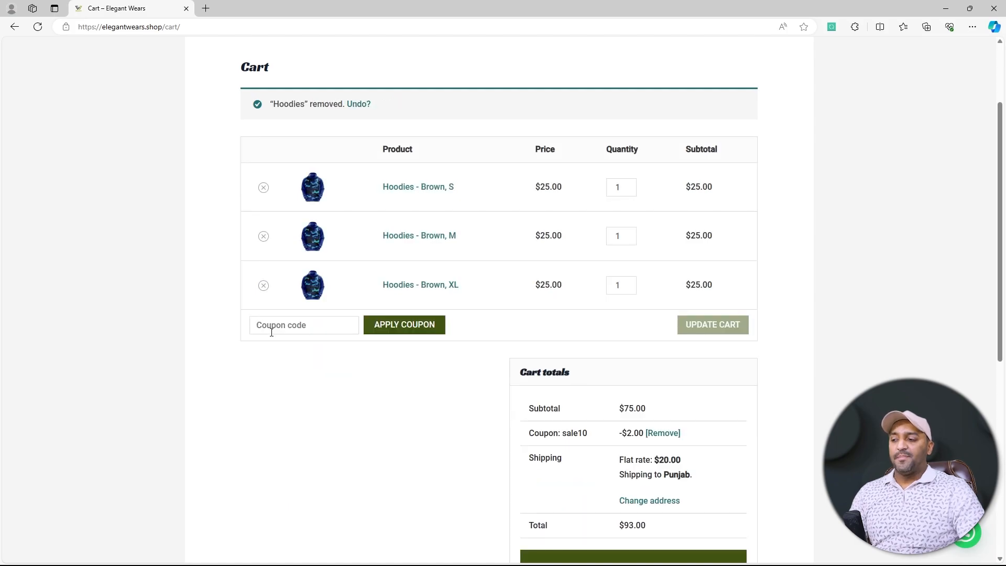
click(265, 290)
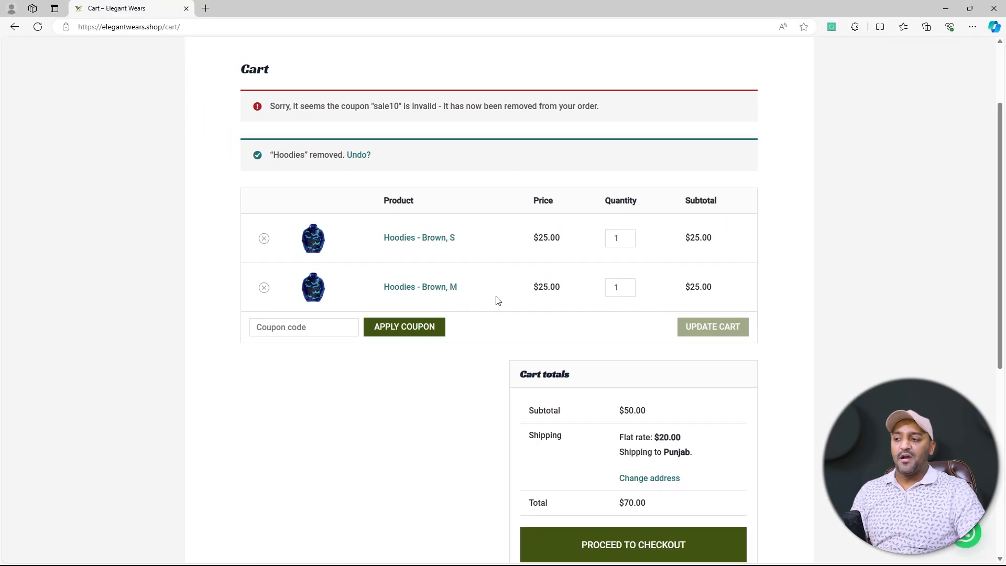
- Back in the coupon editor, clear both Brown hoodie variants from SALE10's excluded products
key(alt+Tab)
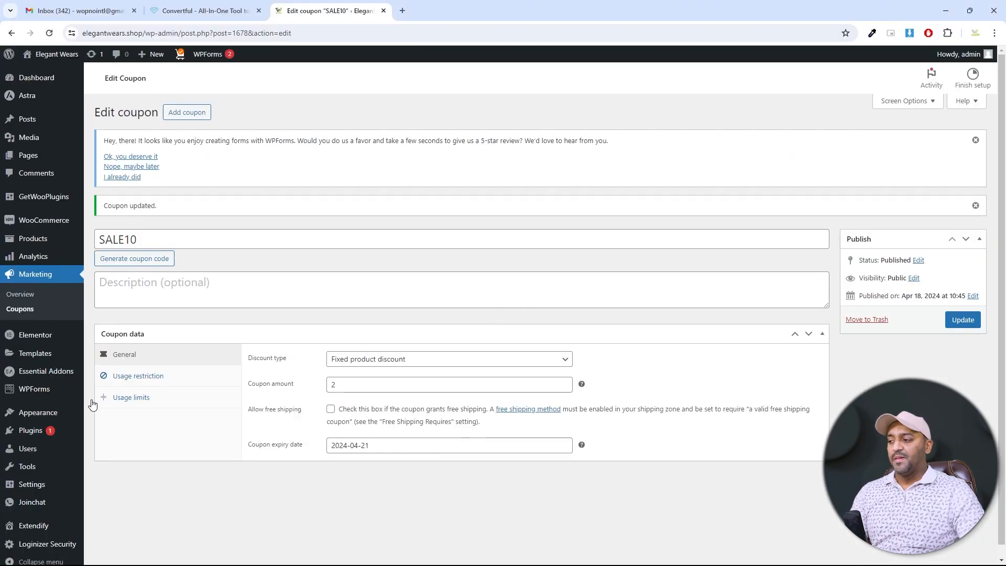
click(139, 375)
scroll(439, 373, down, 2)
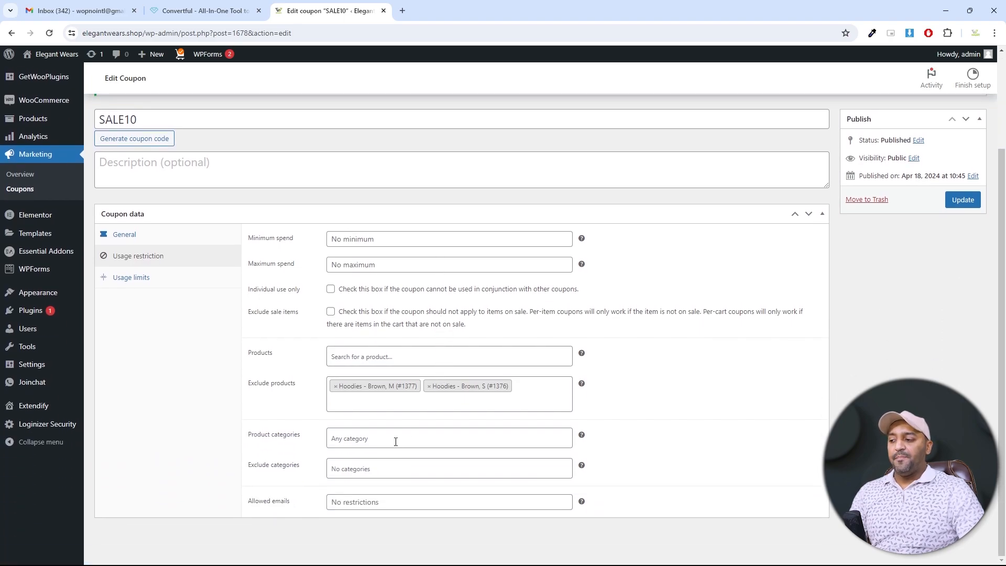
click(558, 391)
key(BackSpace)
key(BackSpace)
key(BackSpace)
key(BackSpace)
key(BackSpace)
key(BackSpace)
key(BackSpace)
key(BackSpace)
key(BackSpace)
key(BackSpace)
key(BackSpace)
key(BackSpace)
key(BackSpace)
key(BackSpace)
key(BackSpace)
key(BackSpace)
key(BackSpace)
key(BackSpace)
key(BackSpace)
key(BackSpace)
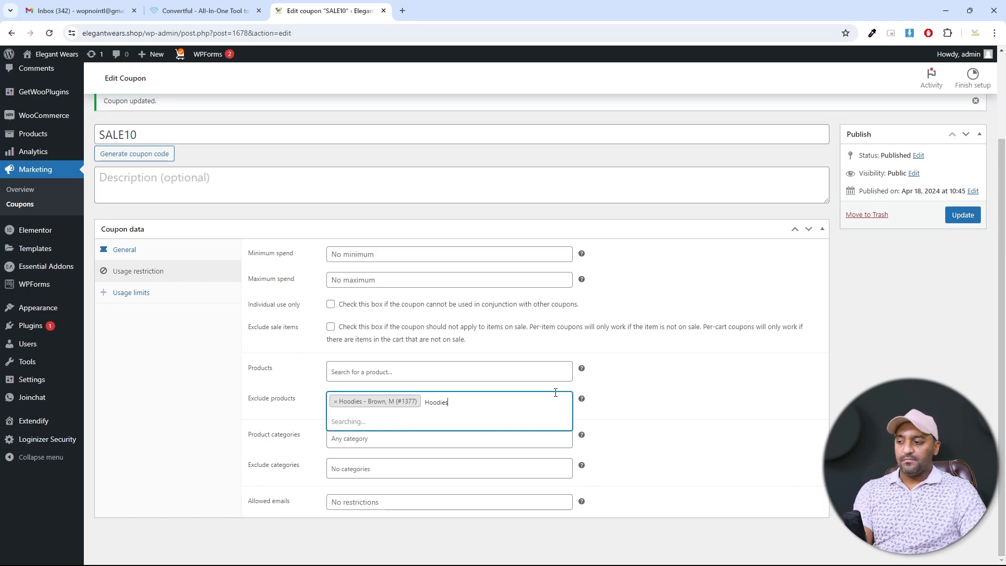
key(BackSpace)
key(BackSpace)
key(BackSpace)
key(BackSpace)
key(BackSpace)
key(BackSpace)
key(BackSpace)
key(BackSpace)
key(BackSpace)
key(BackSpace)
key(BackSpace)
key(BackSpace)
key(BackSpace)
key(BackSpace)
key(BackSpace)
key(BackSpace)
key(BackSpace)
key(BackSpace)
key(BackSpace)
key(BackSpace)
click(671, 451)
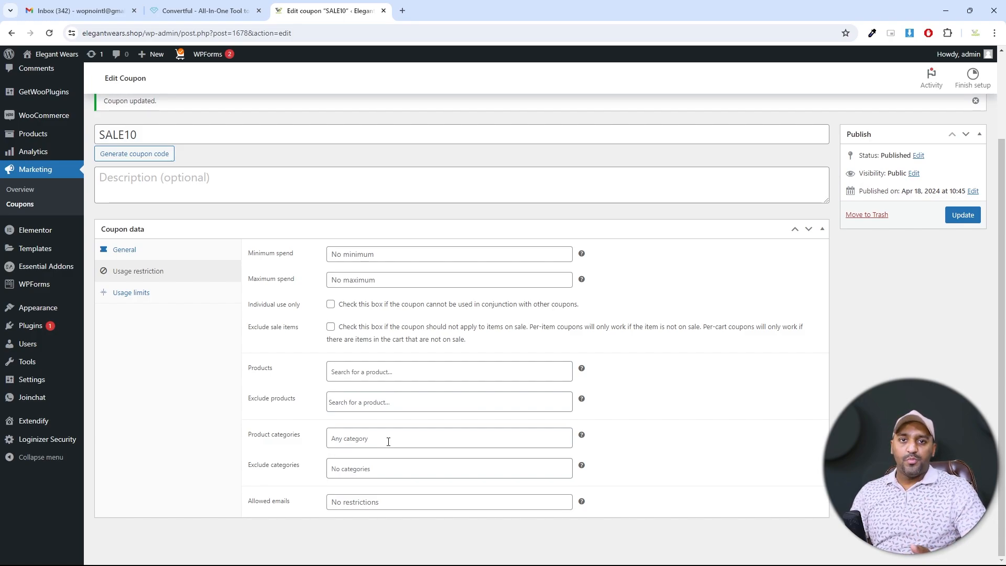
- Restrict SALE10 to the Track Suits product category and update the coupon
click(388, 442)
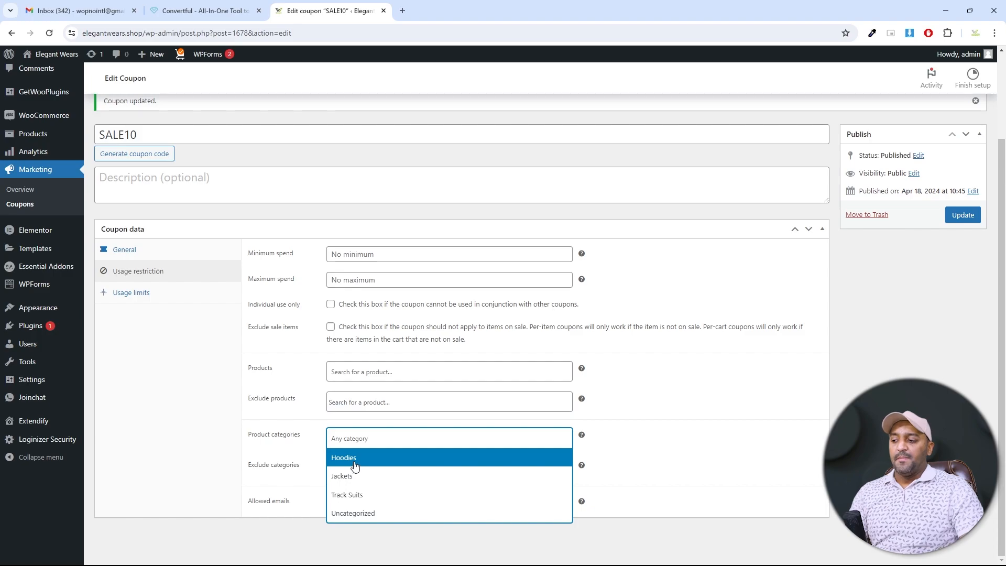
click(358, 496)
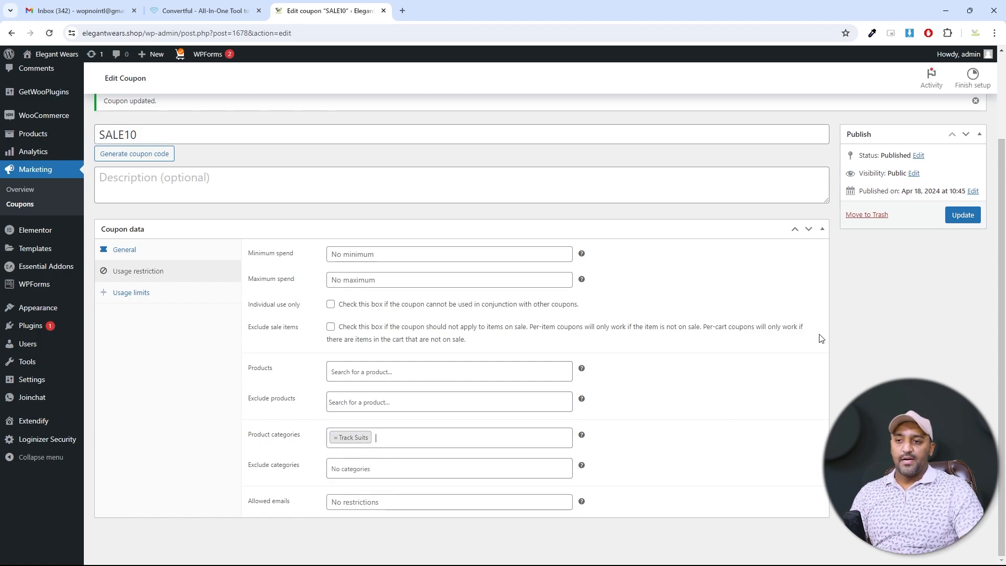
click(962, 215)
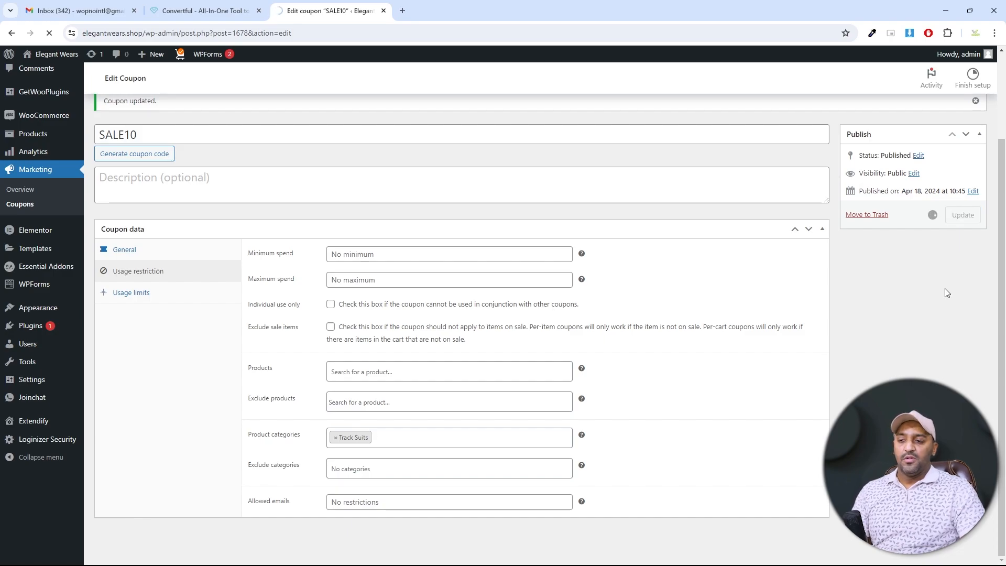
- In the storefront, empty the cart of the remaining Brown hoodies and return to the shop
key(alt+Tab)
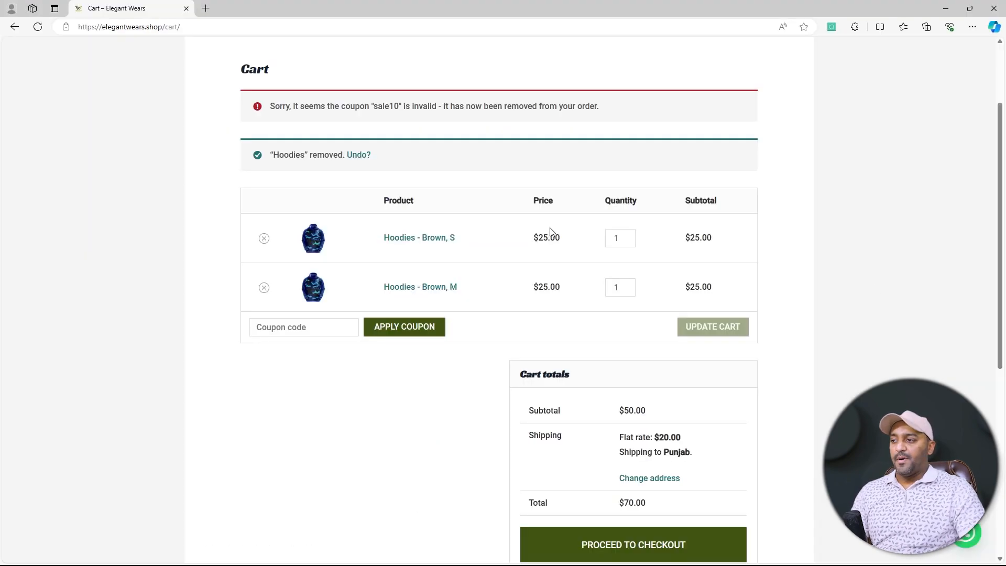
click(262, 242)
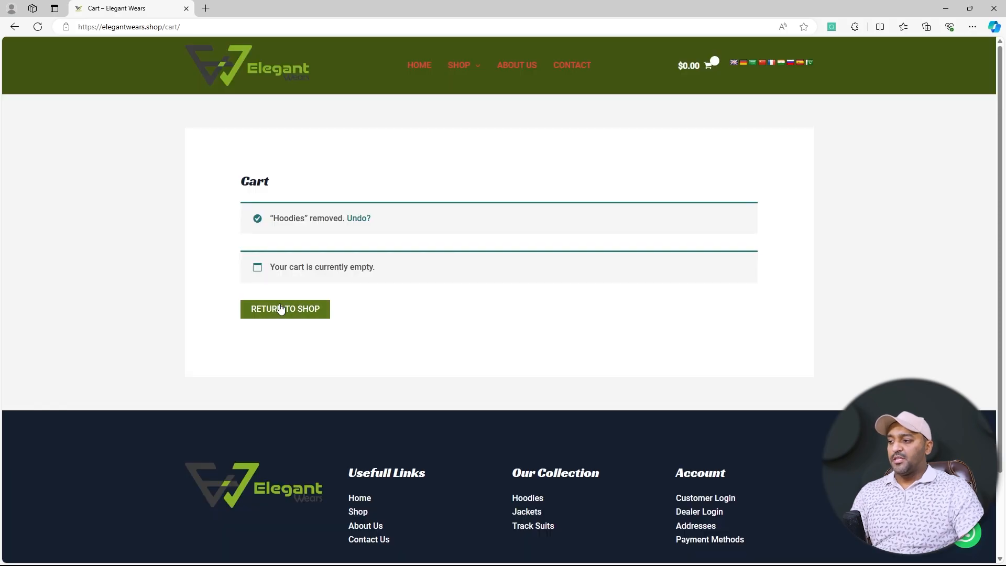
click(281, 309)
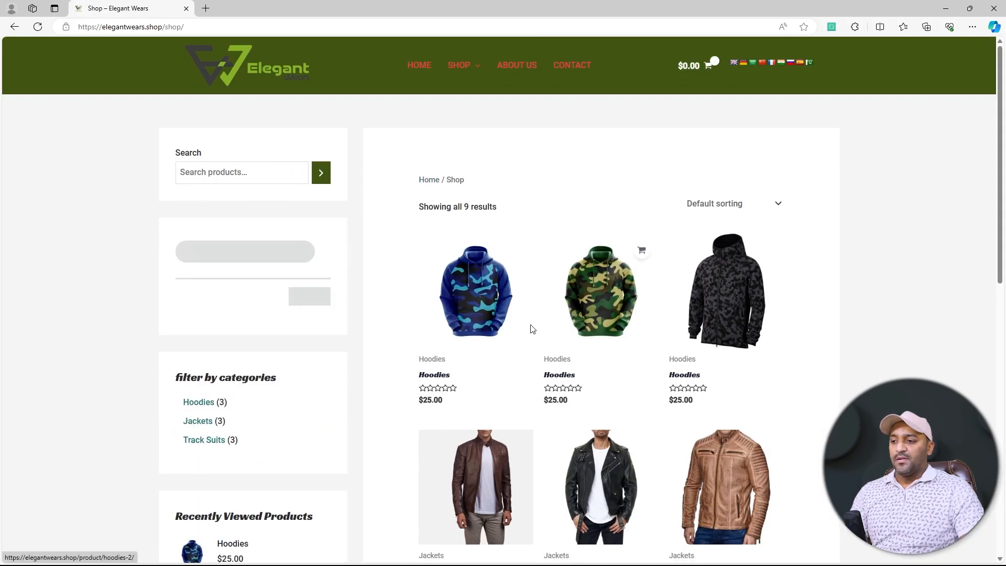
- Add two blue camouflage hoodies in colour Brown, size M, to the cart
scroll(466, 303, down, 6)
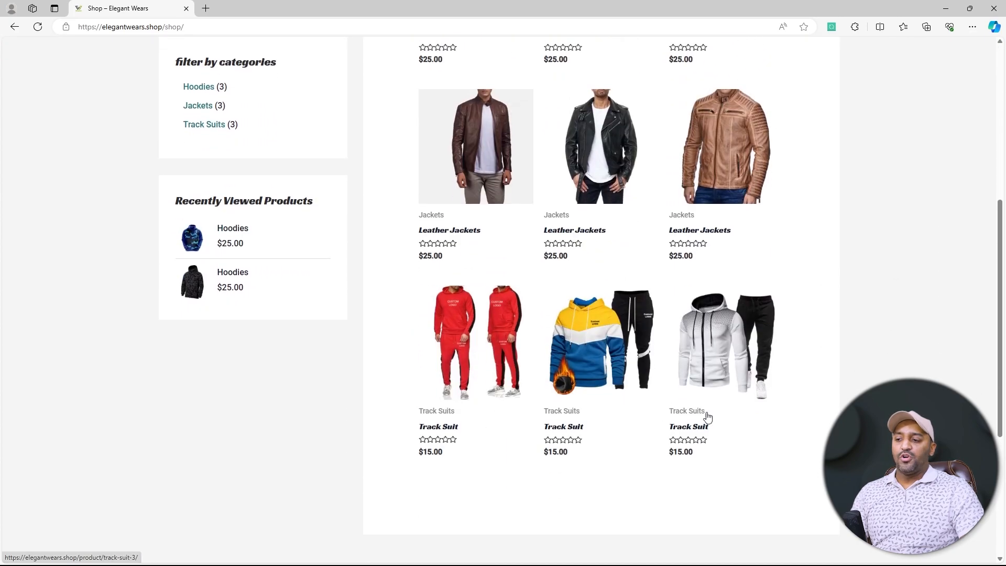
scroll(549, 399, up, 6)
scroll(548, 399, up, 1)
click(484, 287)
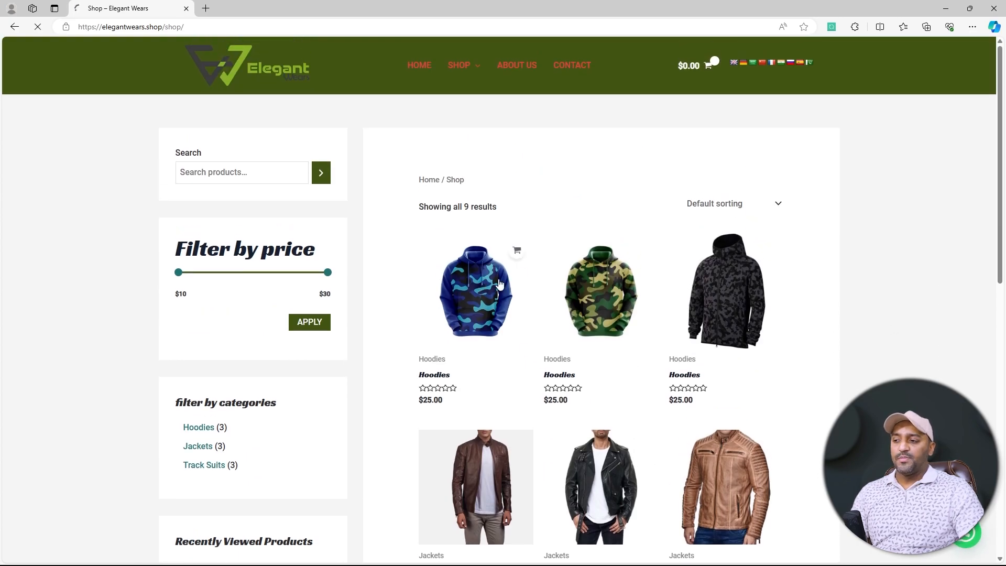
click(529, 360)
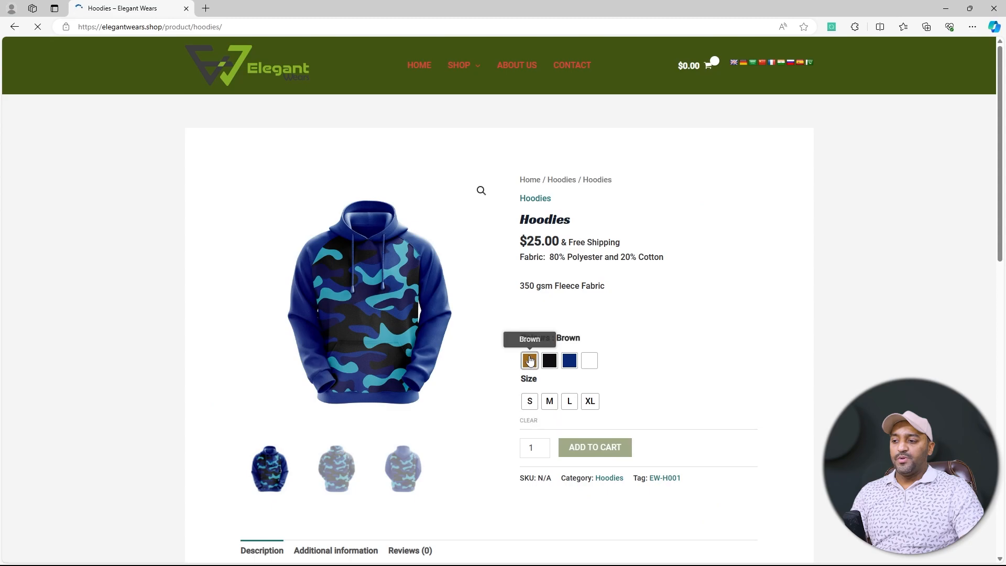
click(549, 400)
click(546, 445)
click(610, 452)
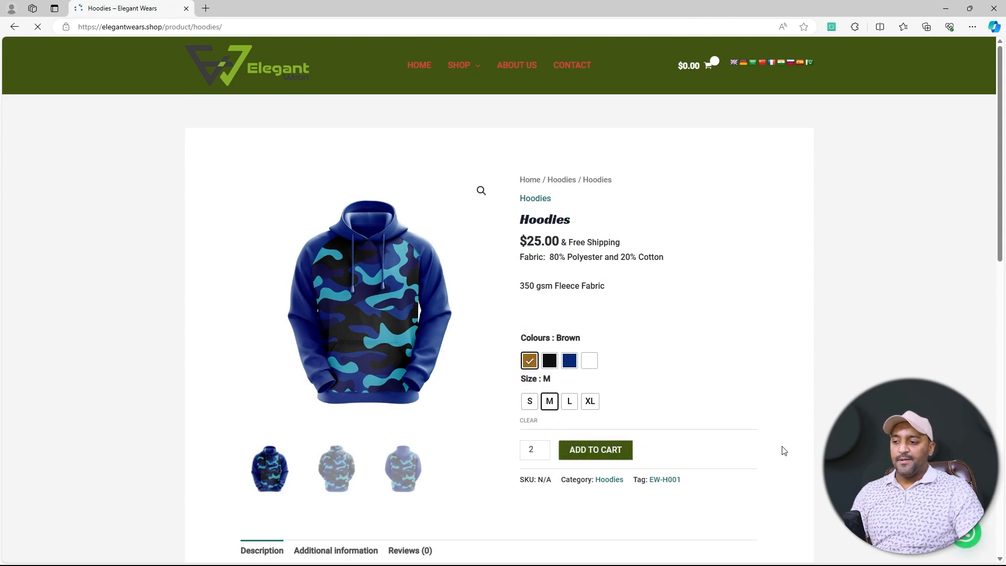
scroll(782, 450, down, 6)
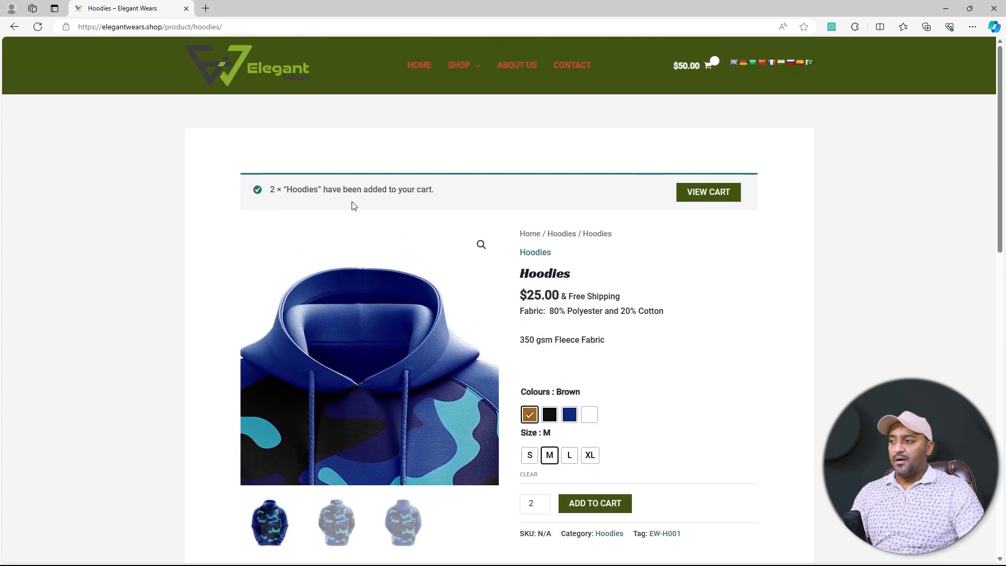
- From the Track Suits category, add two red track suits in colour Black, size L, to the cart
mouse_move(472, 118)
click(478, 154)
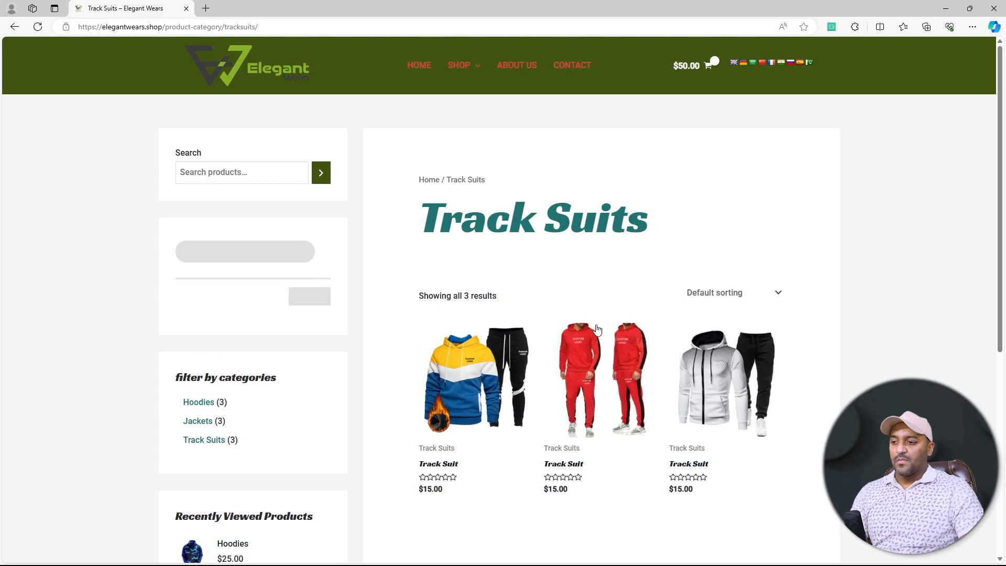
scroll(576, 199, down, 3)
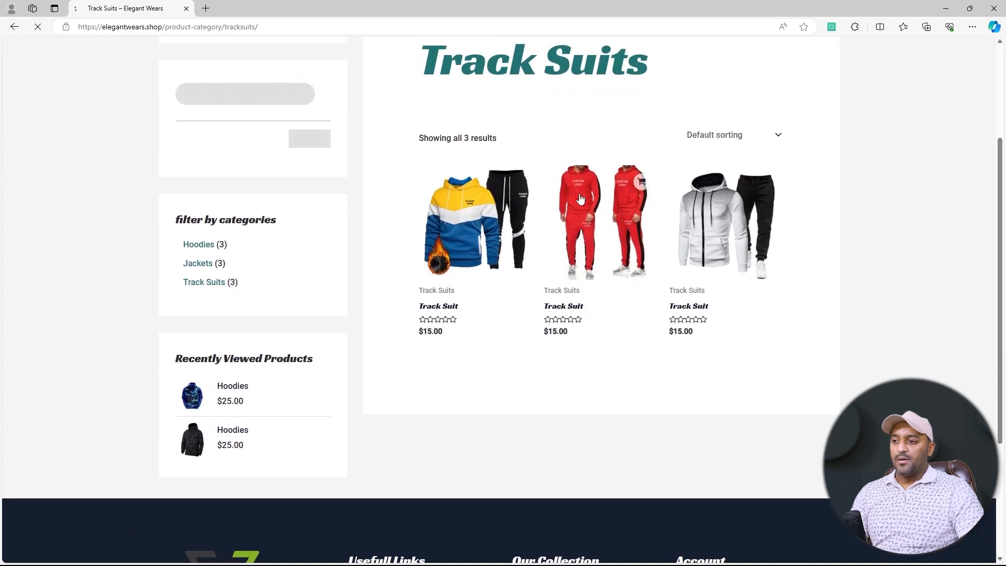
click(649, 257)
click(549, 332)
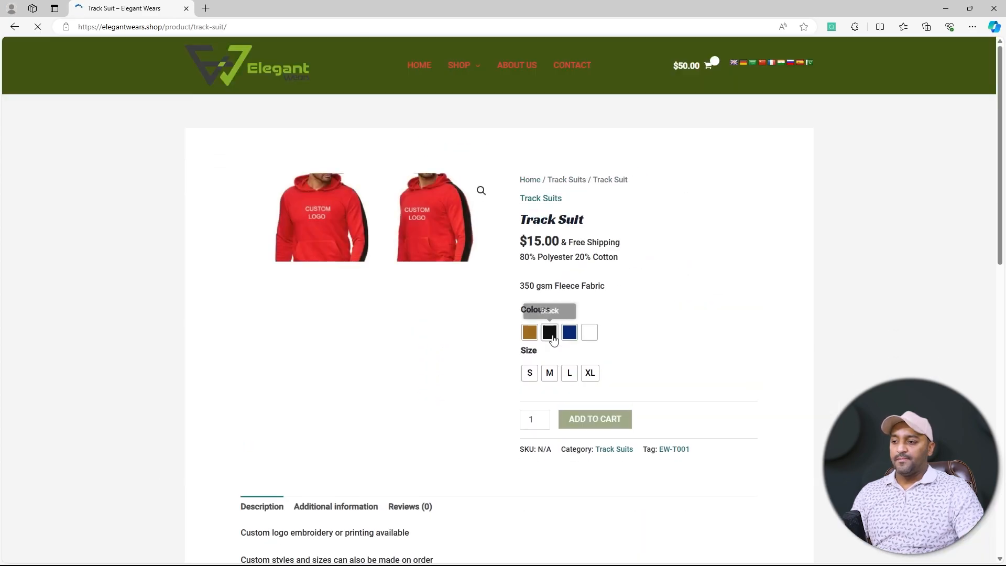
click(569, 373)
click(543, 419)
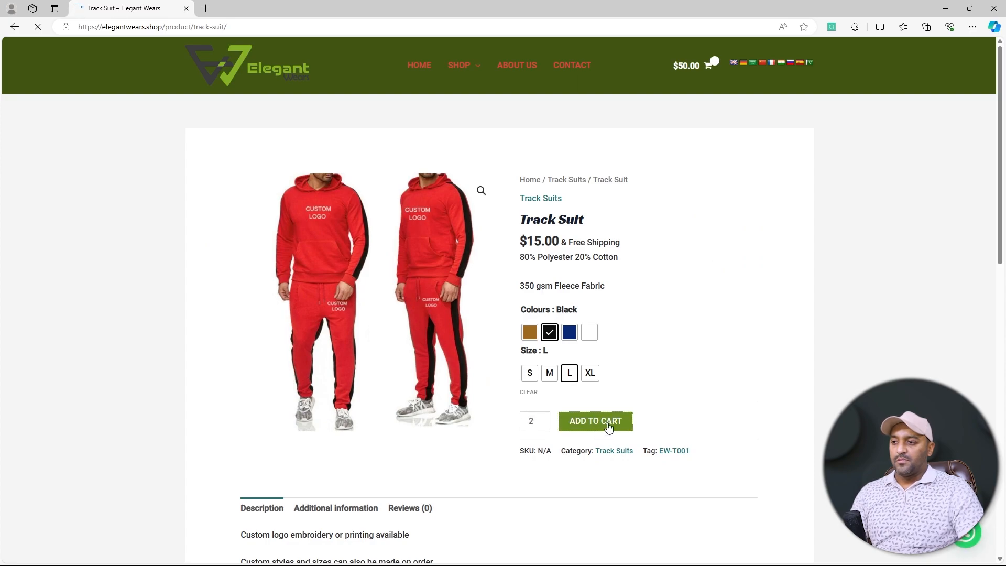
click(608, 426)
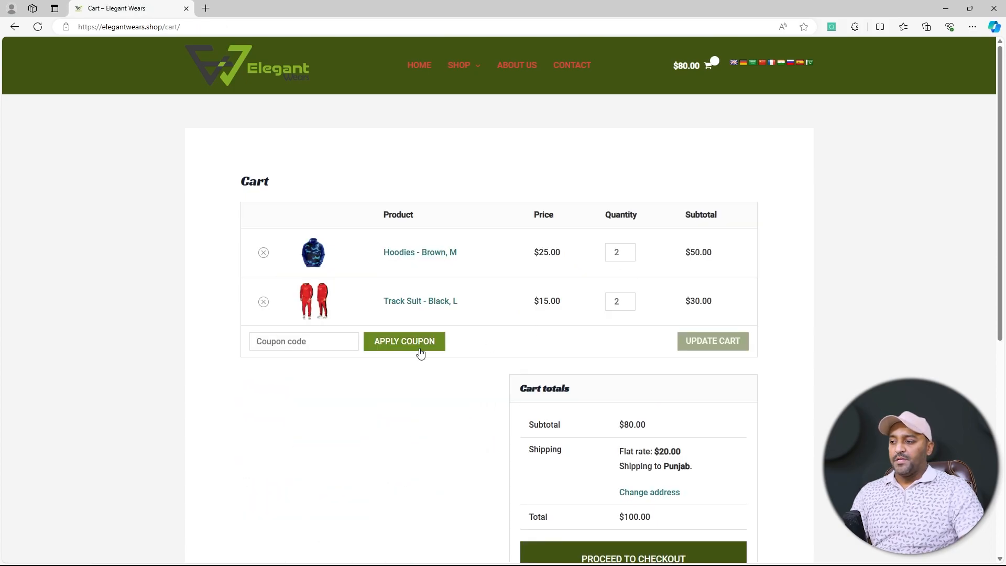
- Apply the SALE10 coupon to the cart holding the hoodies and track suits
click(327, 343)
text(SALE)
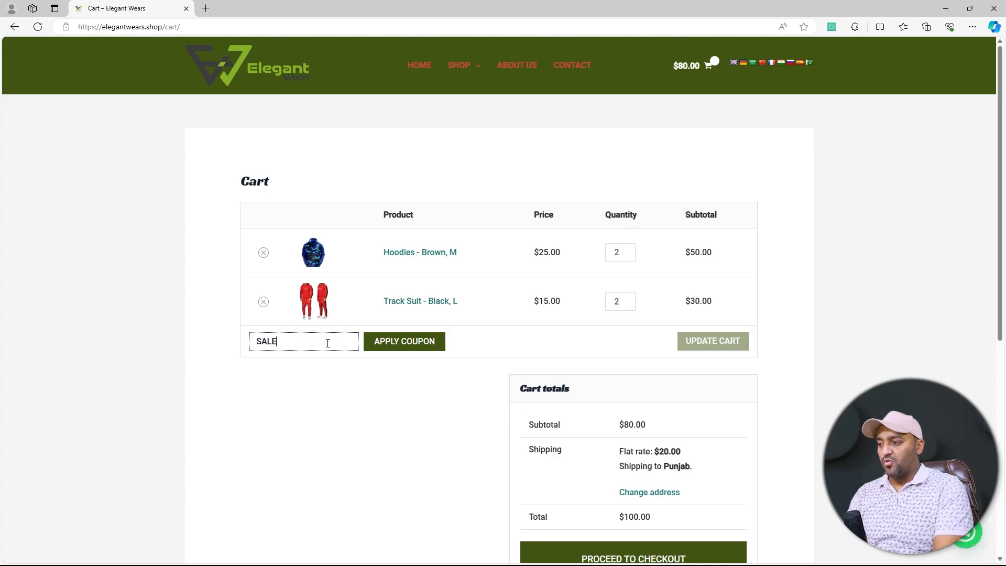
text(10)
click(404, 344)
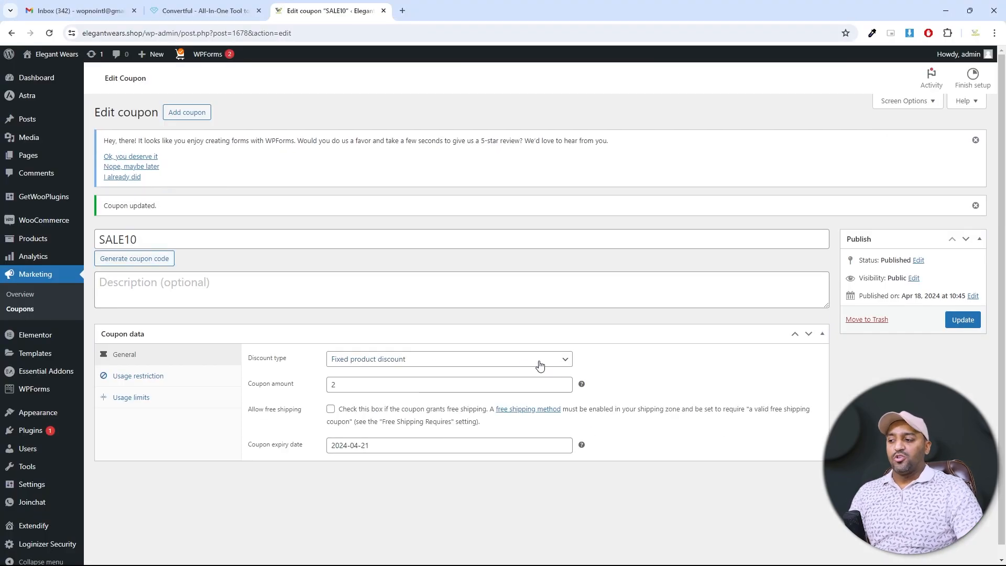
- Back in the coupon editor, clear Track Suits from SALE10's allowed product categories and view the categories available for exclusion
click(174, 373)
scroll(367, 419, down, 2)
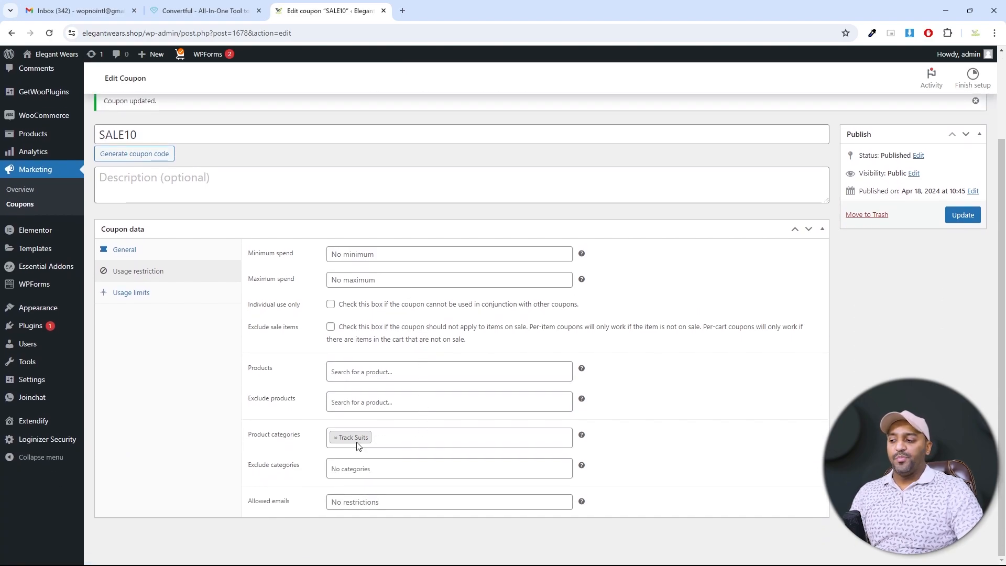
click(346, 467)
click(384, 438)
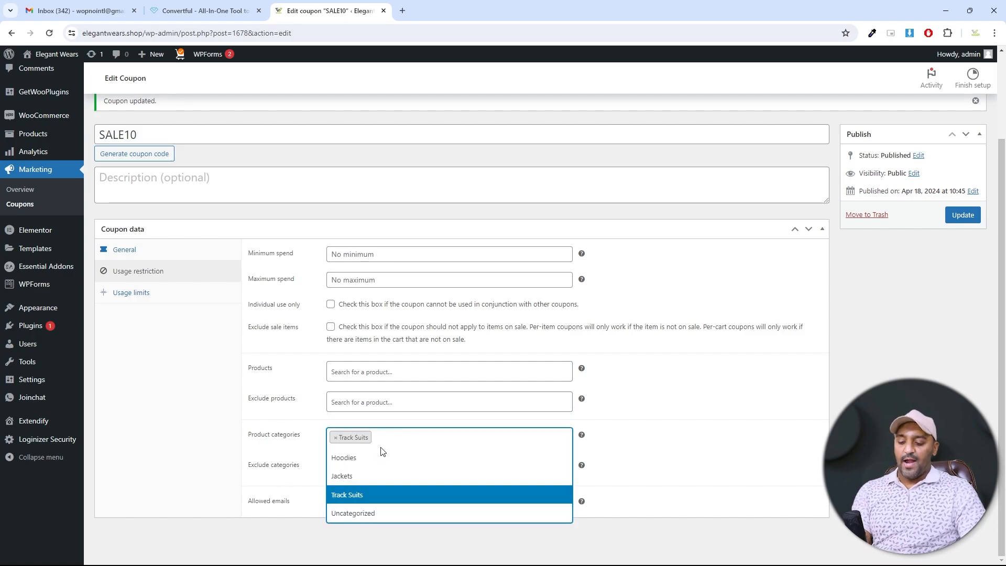
key(BackSpace)
key(BackSpace)
key(BackSpace)
key(BackSpace)
key(BackSpace)
key(BackSpace)
key(BackSpace)
key(BackSpace)
key(BackSpace)
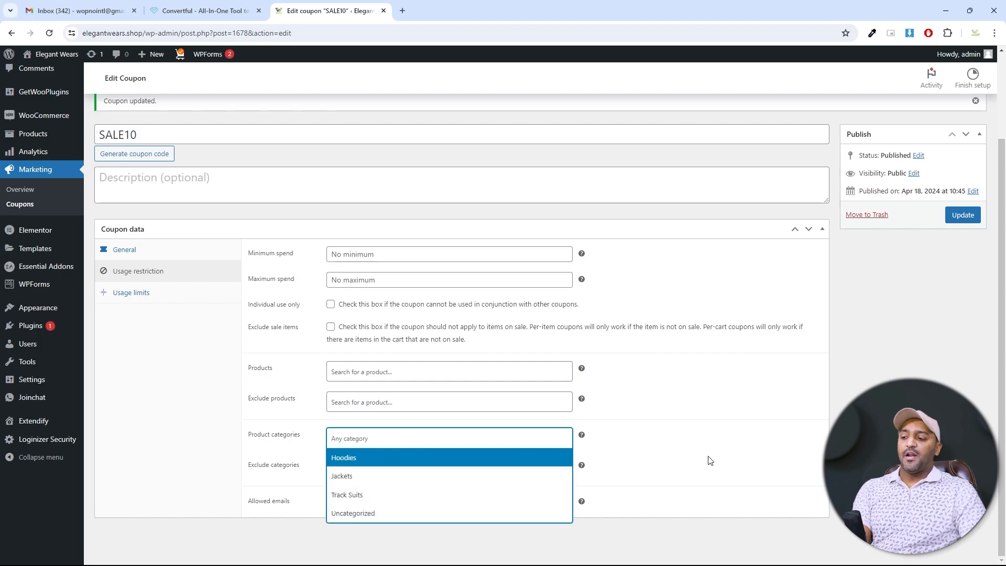
click(707, 461)
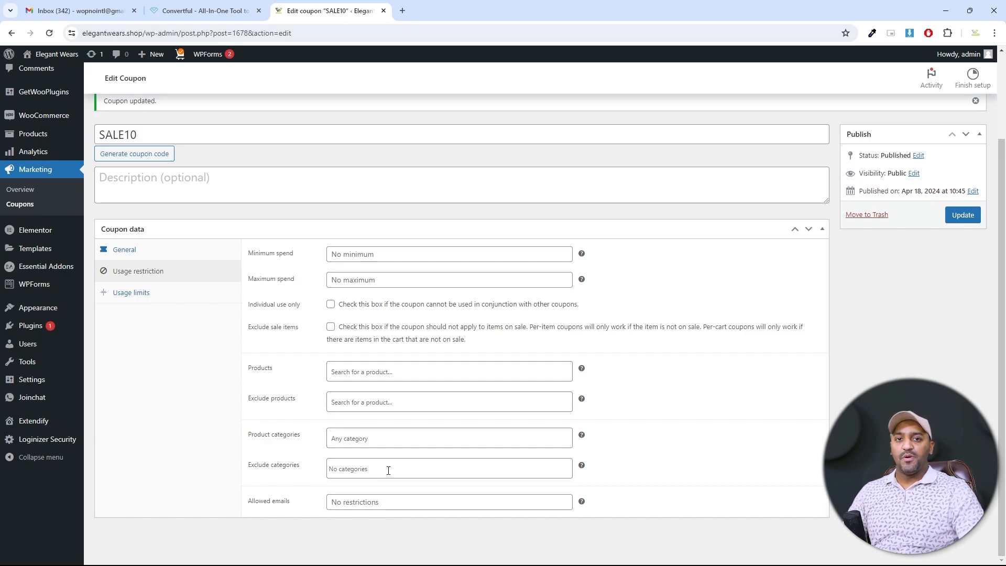
click(388, 470)
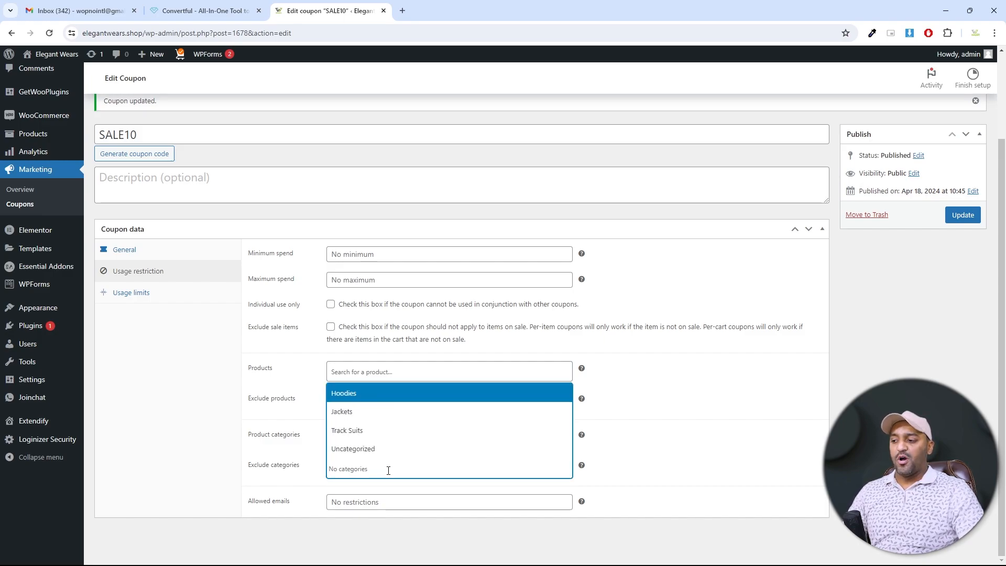
click(629, 474)
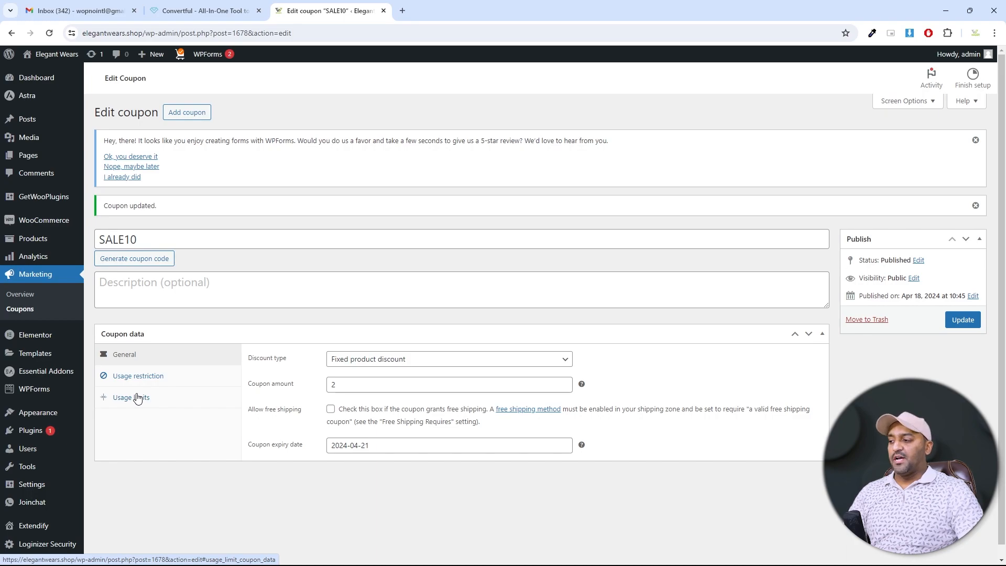
- Limit SALE10 to 1 use per coupon, 2 items and 2 uses per user, and update the coupon
click(137, 399)
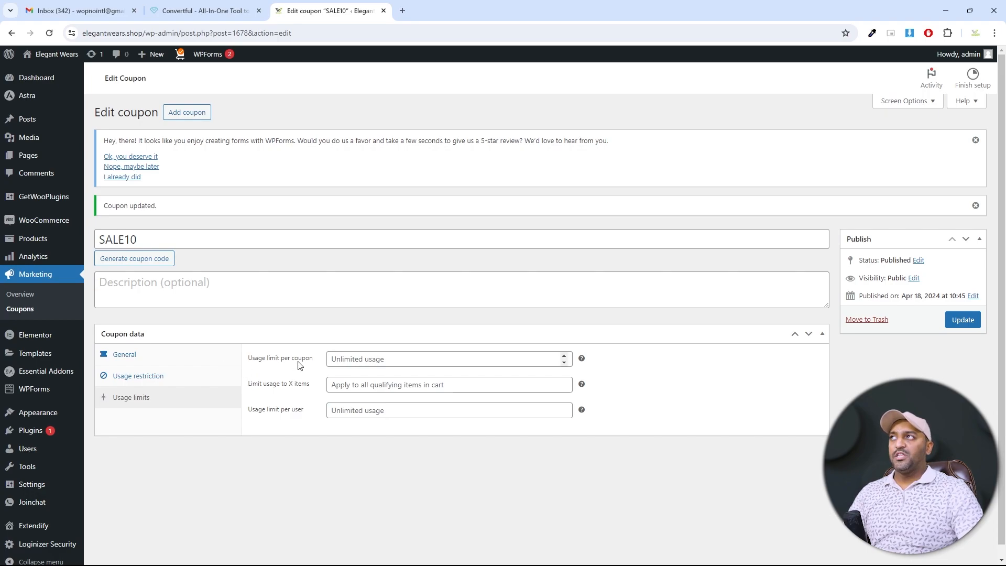
click(564, 357)
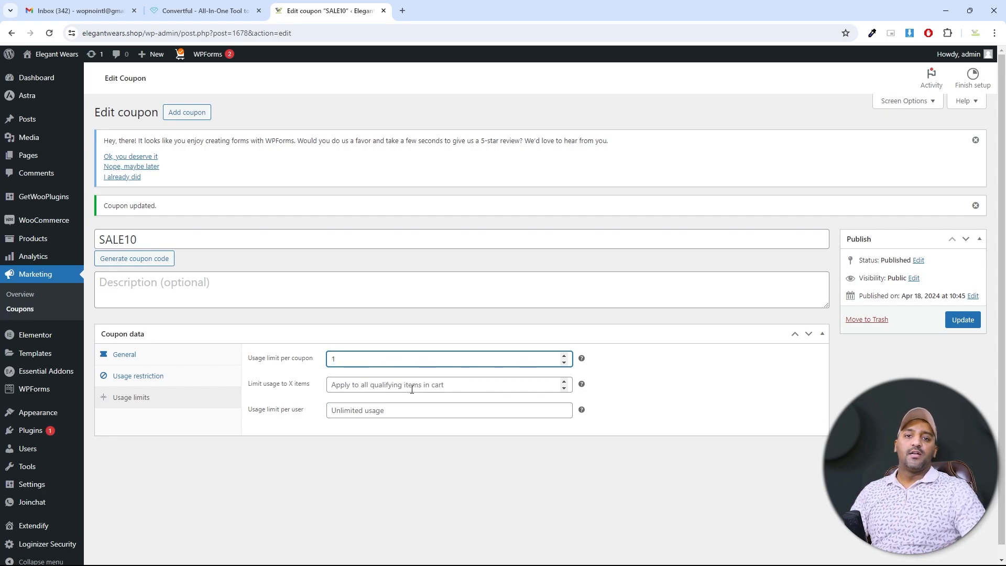
click(566, 383)
click(566, 382)
click(566, 383)
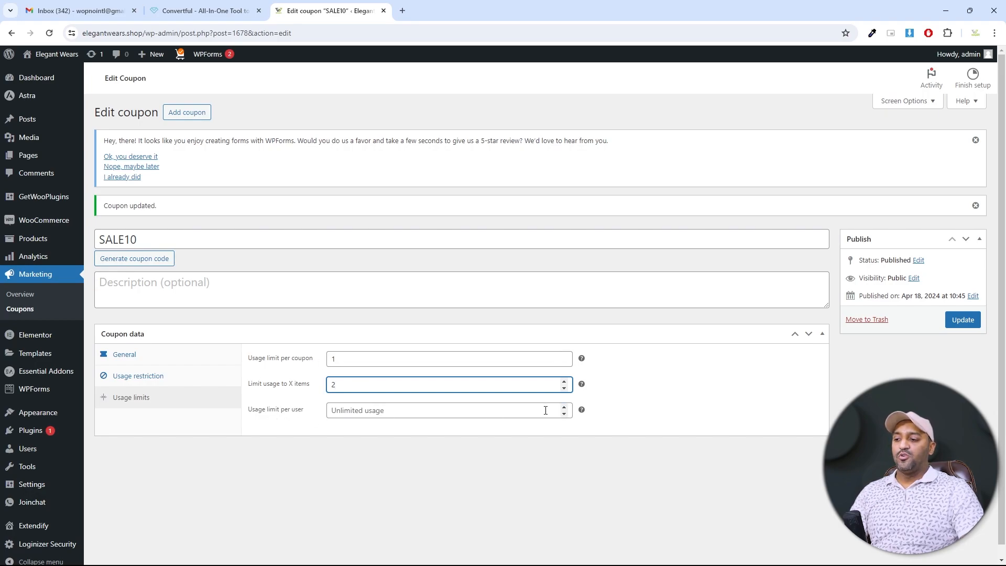
click(565, 408)
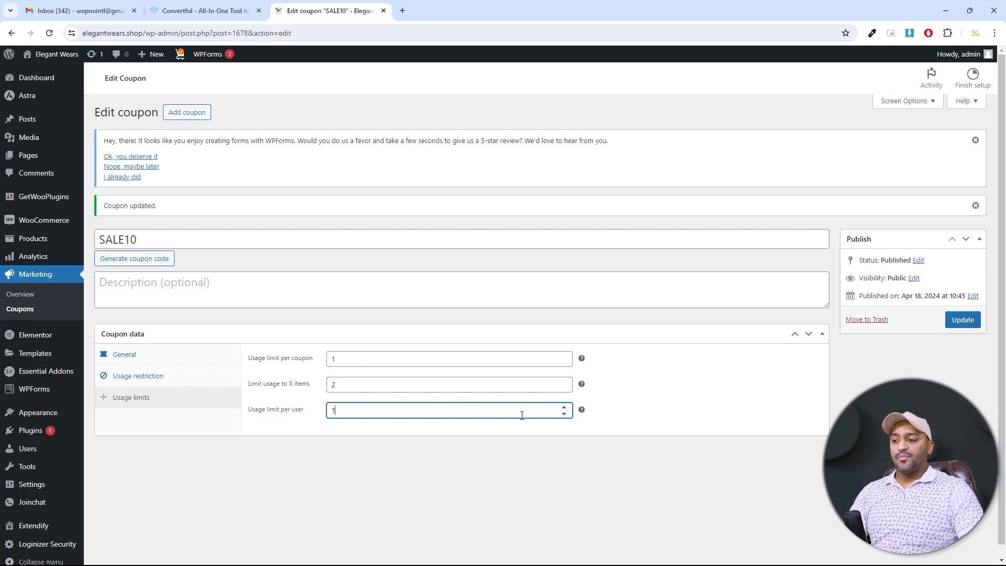
click(563, 407)
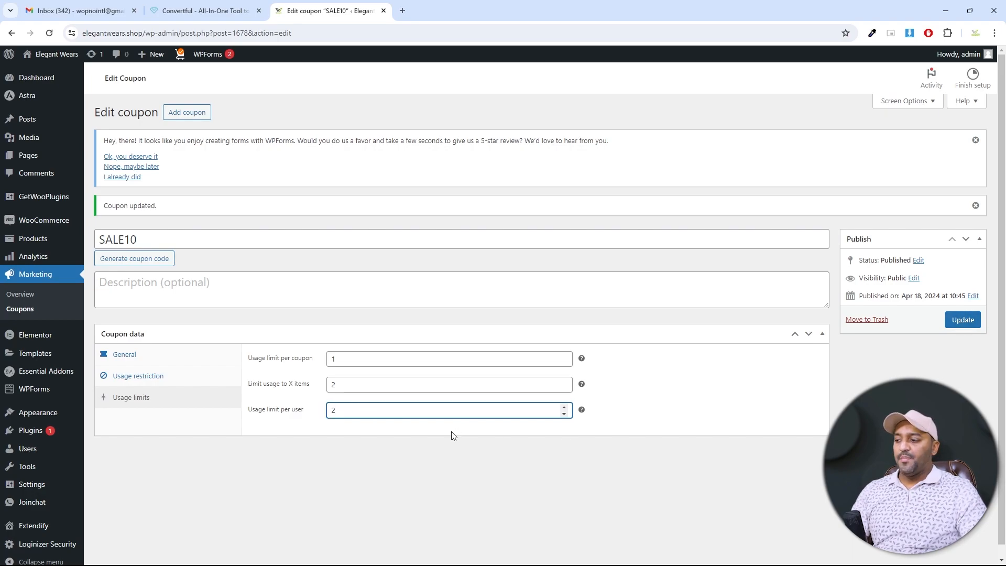
click(962, 320)
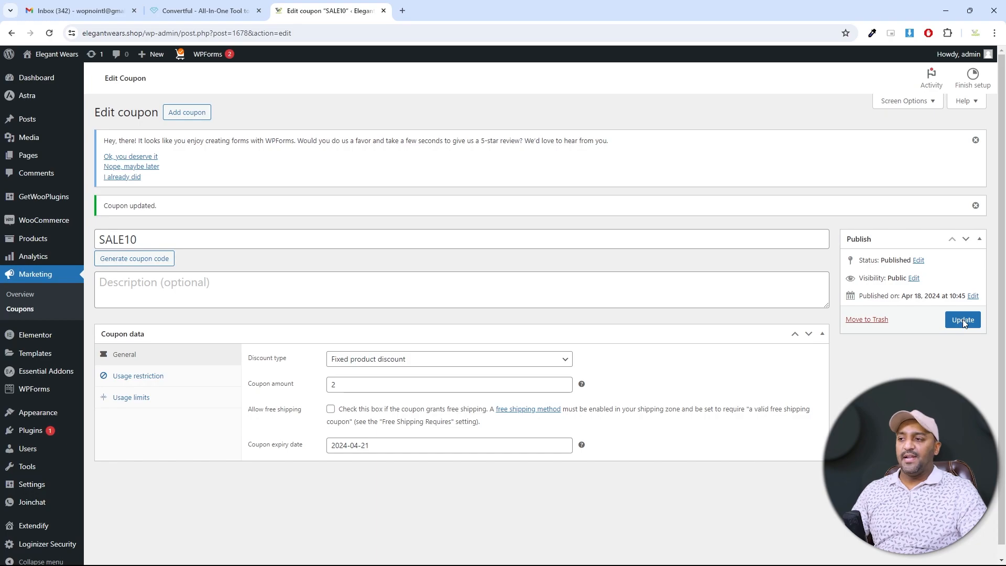
- In the storefront cart, remove the applied coupon, set the Brown hoodie quantity to 4 and update the cart
mouse_move(408, 564)
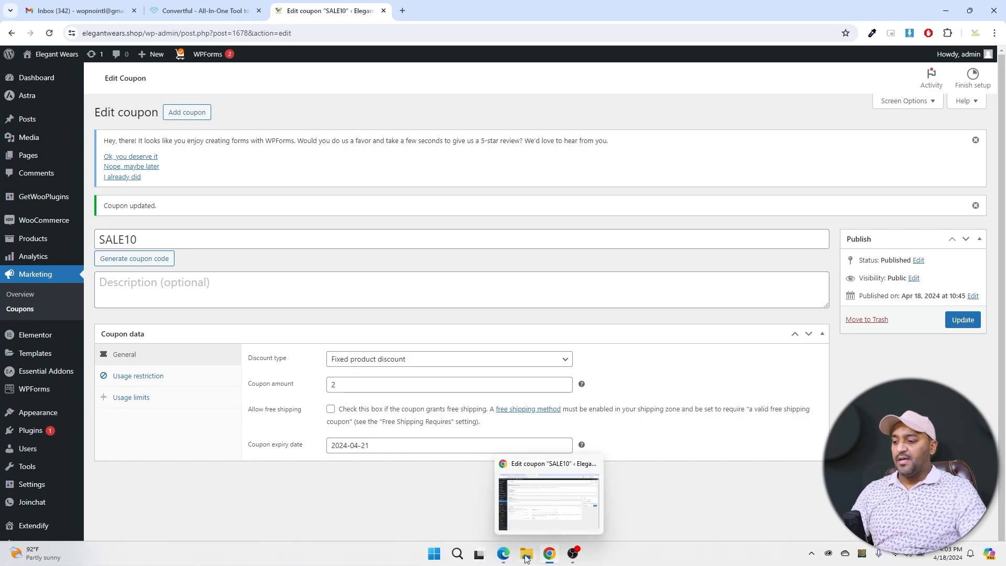
click(503, 554)
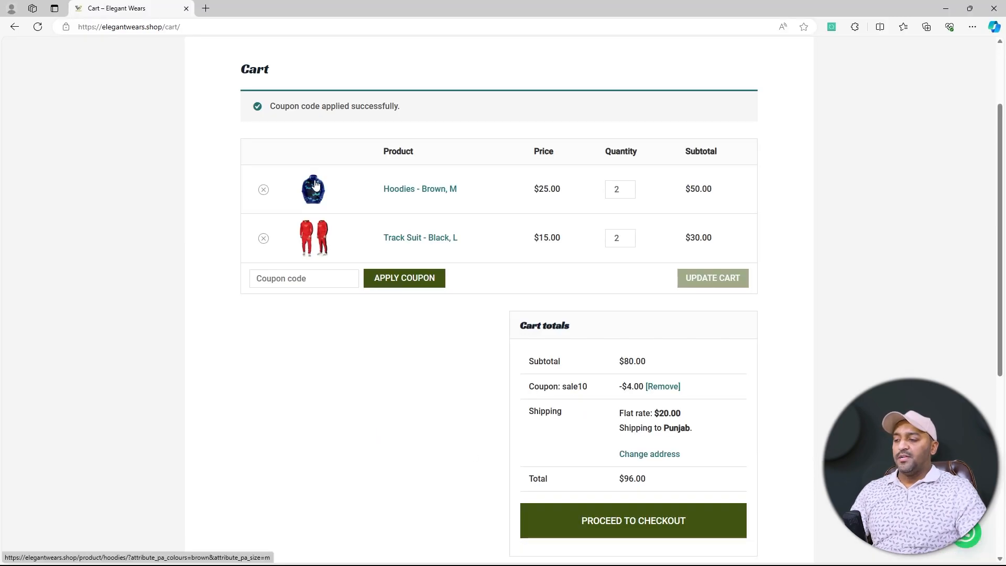
click(629, 187)
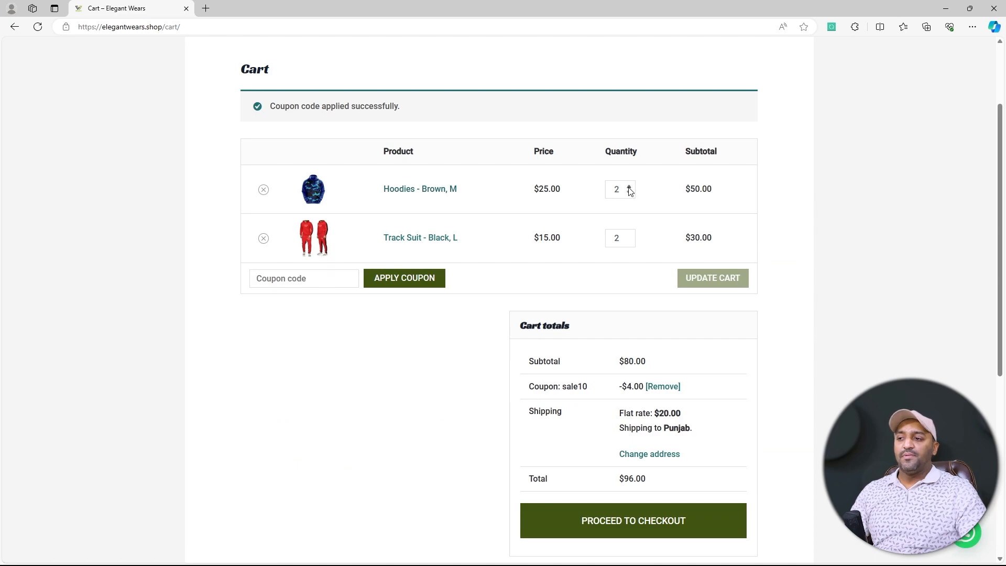
click(630, 187)
click(670, 386)
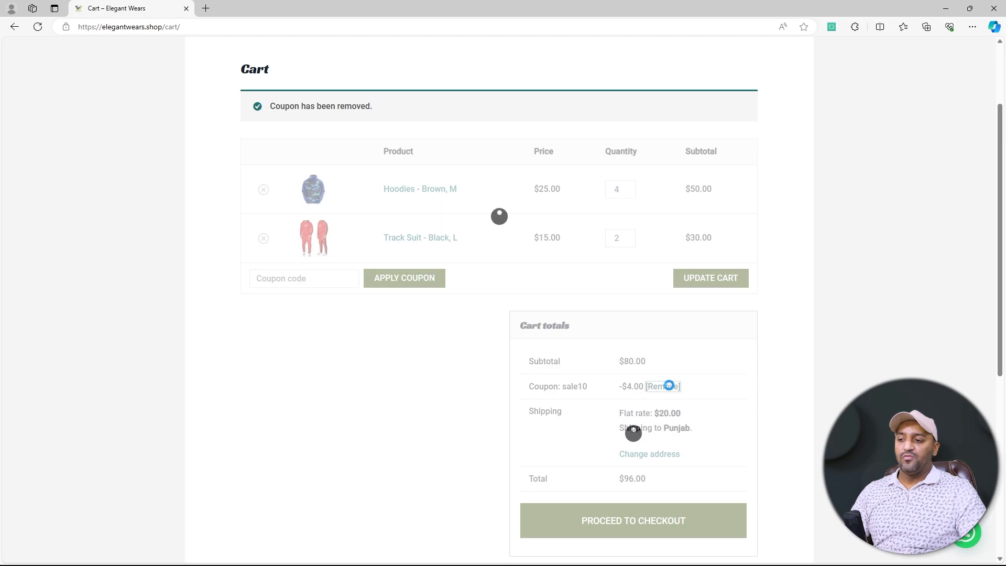
click(629, 186)
click(629, 186)
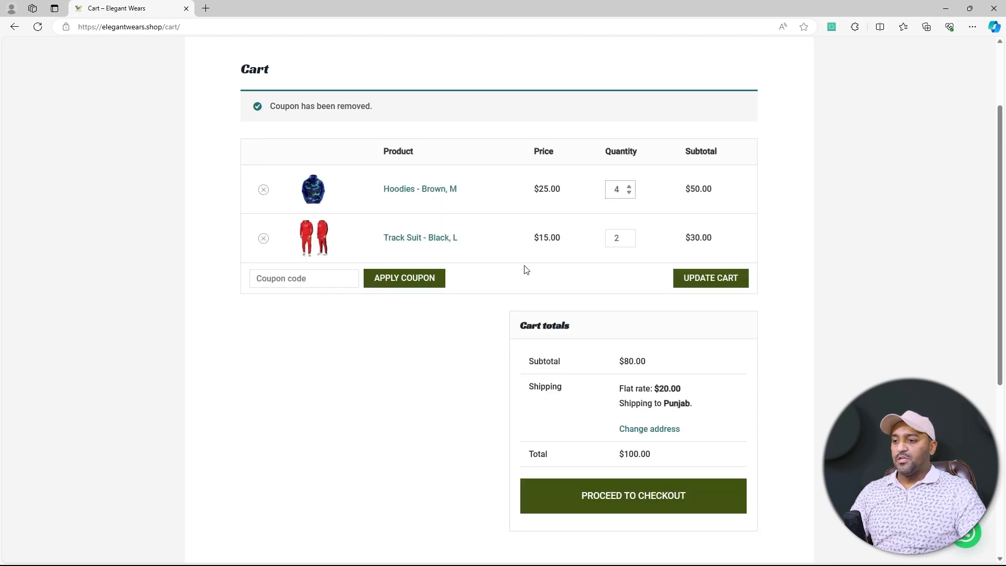
click(710, 278)
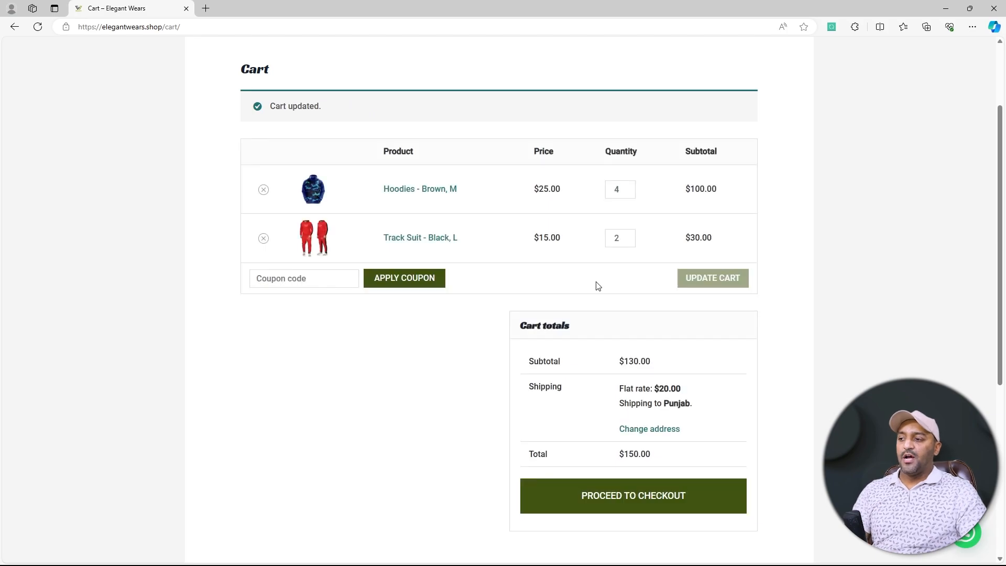
- Reapply the SALE10 coupon to the updated cart to test its item limit
click(350, 278)
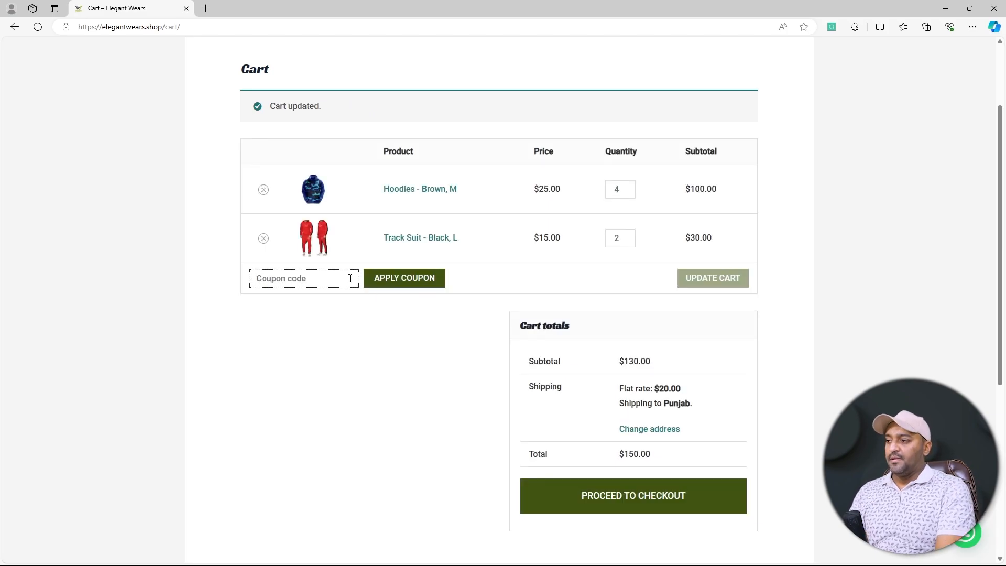
text(SALE10)
key(Return)
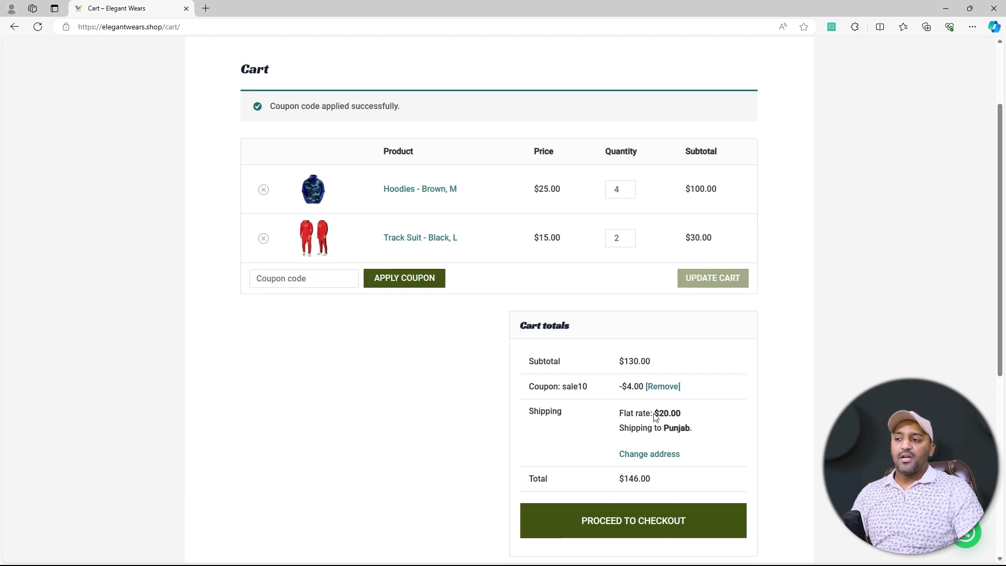